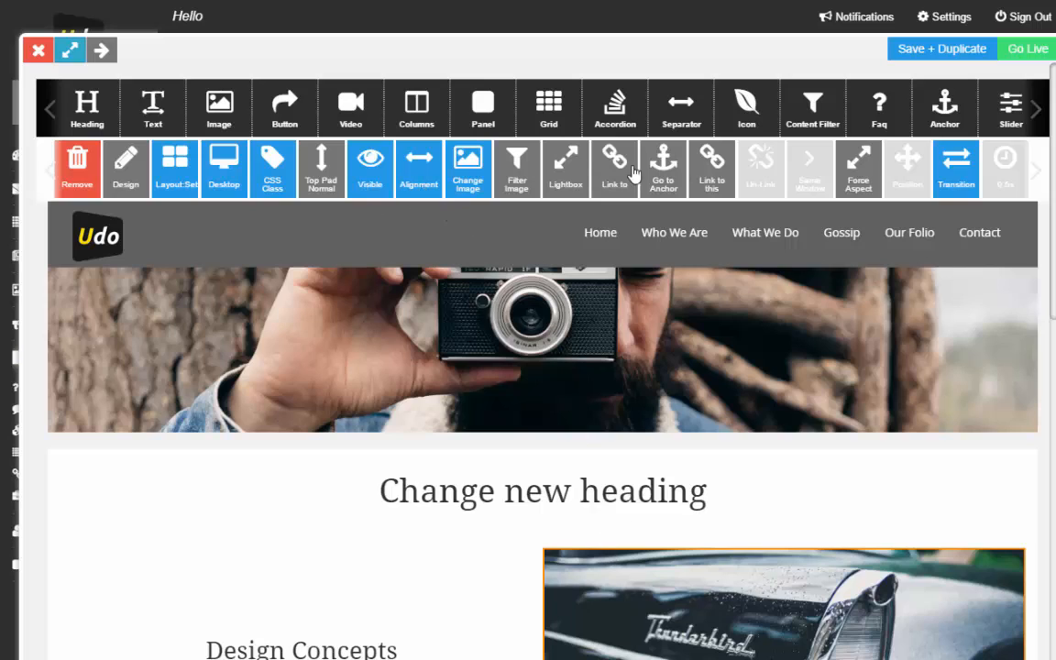
Step: Replace the text of the "Design Concepts" heading with "I Want a new heading"
{"action": "left_click", "coordinate": [355, 490]}
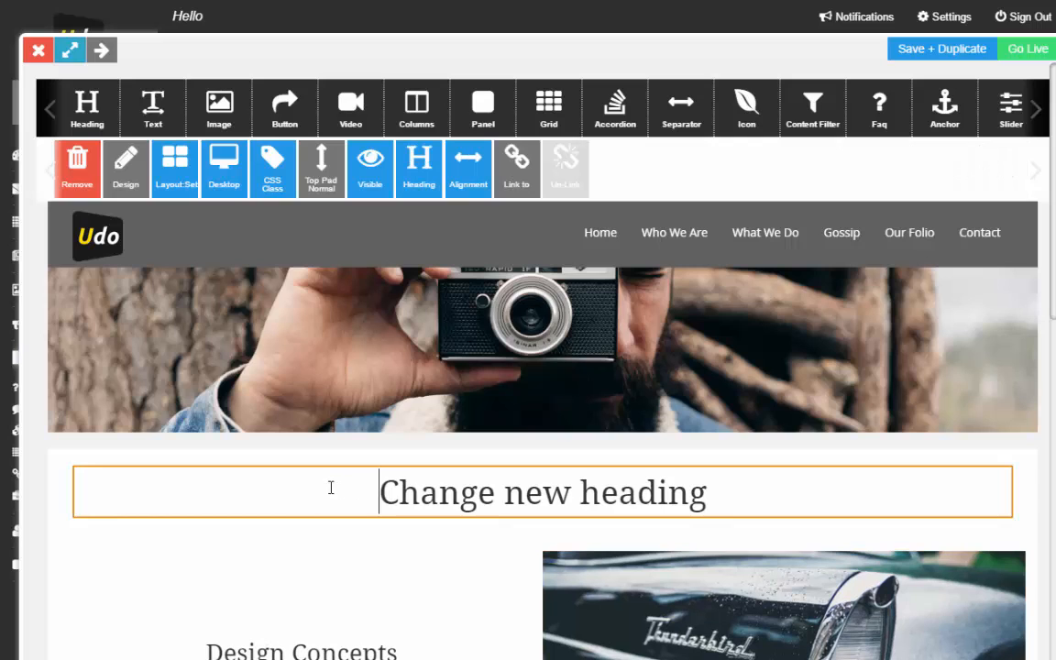
{"action": "scroll", "coordinate": [327, 488], "scroll_direction": "down", "scroll_amount": 1}
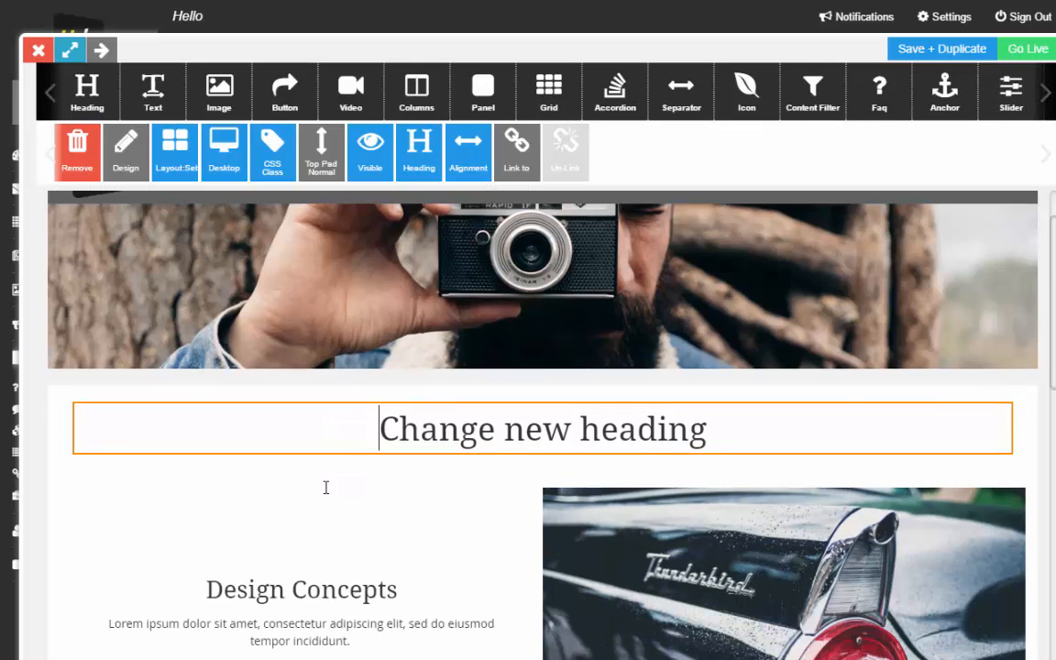
{"action": "left_click", "coordinate": [294, 574]}
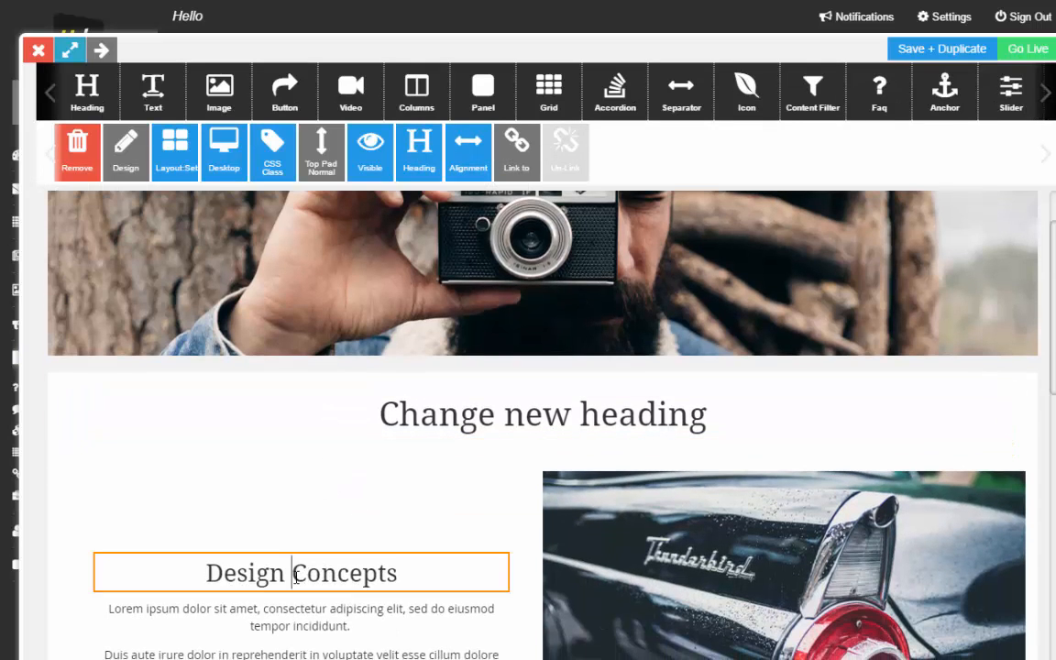
{"action": "left_click_drag", "start_coordinate": [381, 573], "coordinate": [212, 575]}
{"action": "type", "text": "I wa"}
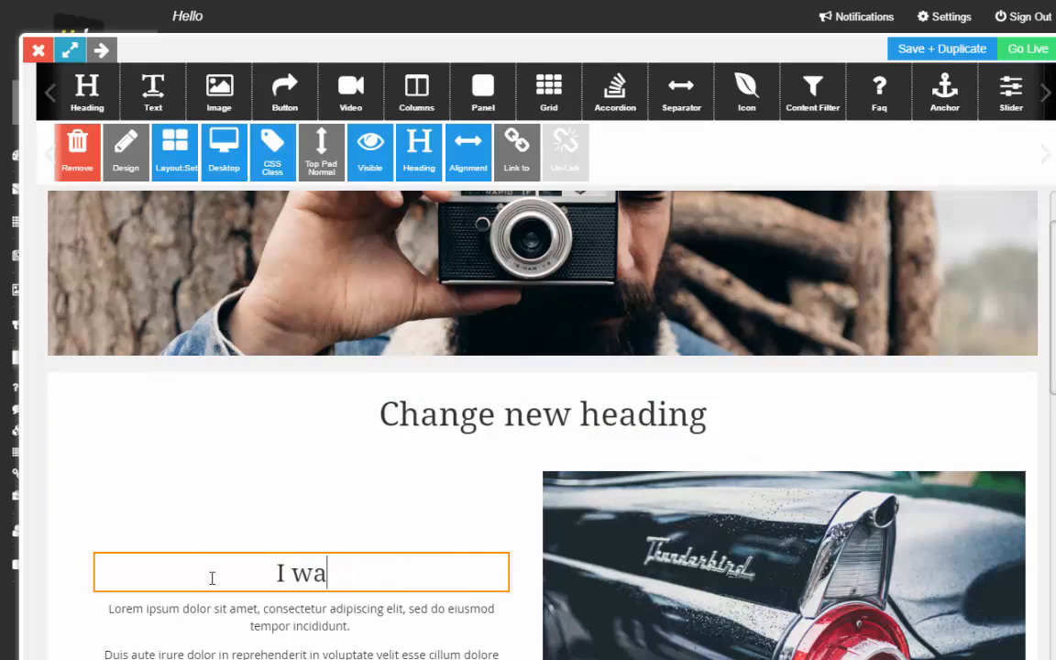
{"action": "key", "text": "BackSpace"}
{"action": "key", "text": "BackSpace"}
{"action": "type", "text": "Want"}
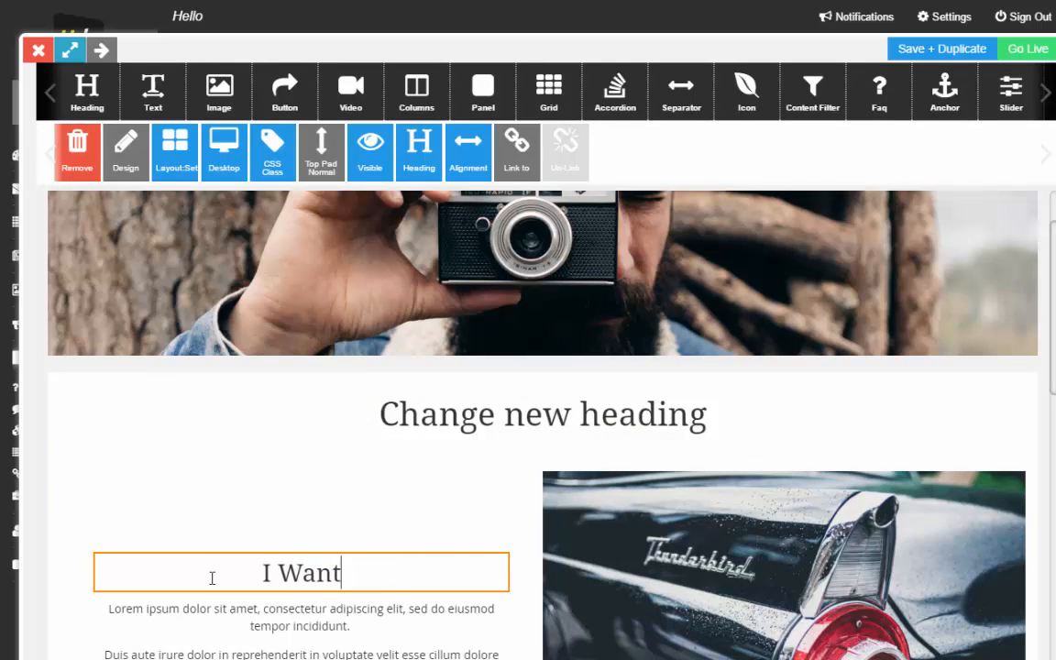
{"action": "type", "text": " a new heading"}
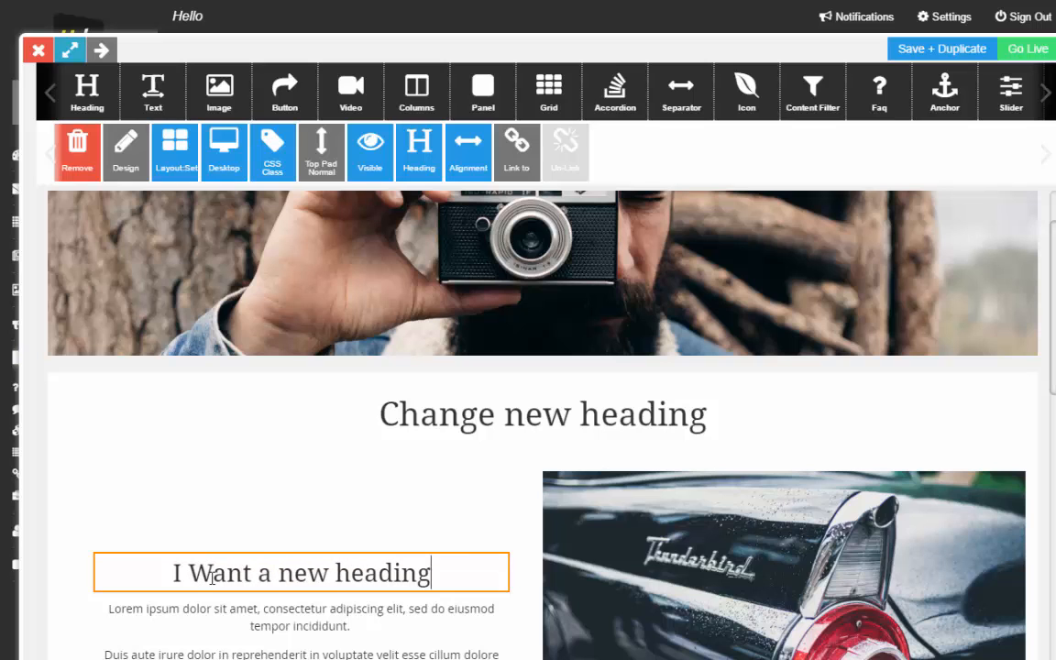
Step: Insert a new paragraph "Writing some new text." between the two paragraphs below the "I Want a new heading" heading
{"action": "scroll", "coordinate": [257, 555], "scroll_direction": "down", "scroll_amount": 1}
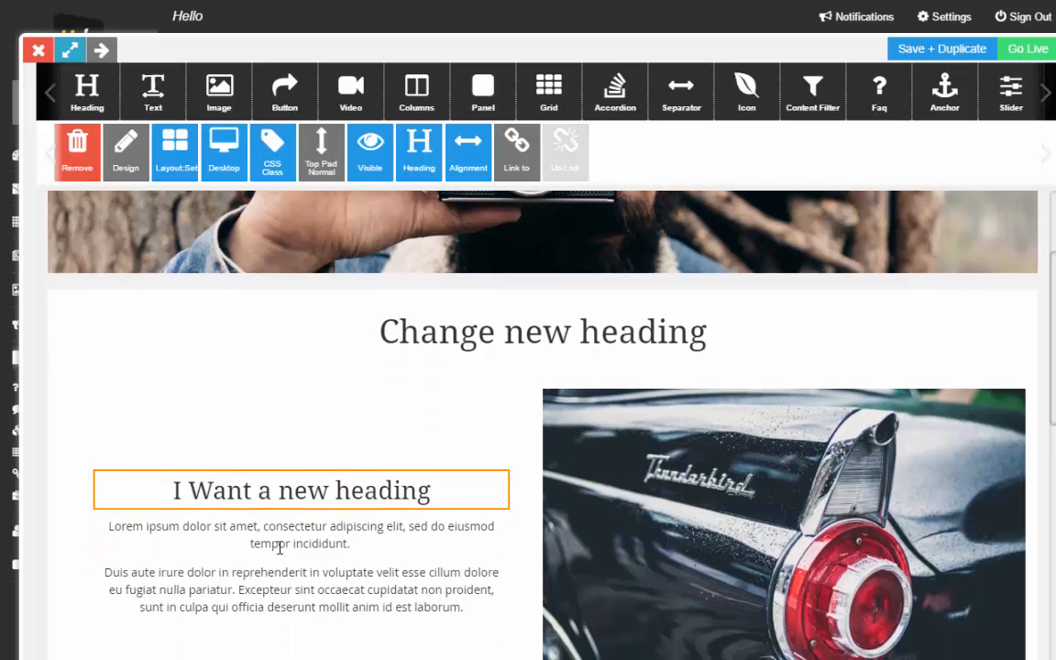
{"action": "left_click", "coordinate": [378, 536]}
{"action": "key", "text": "Return"}
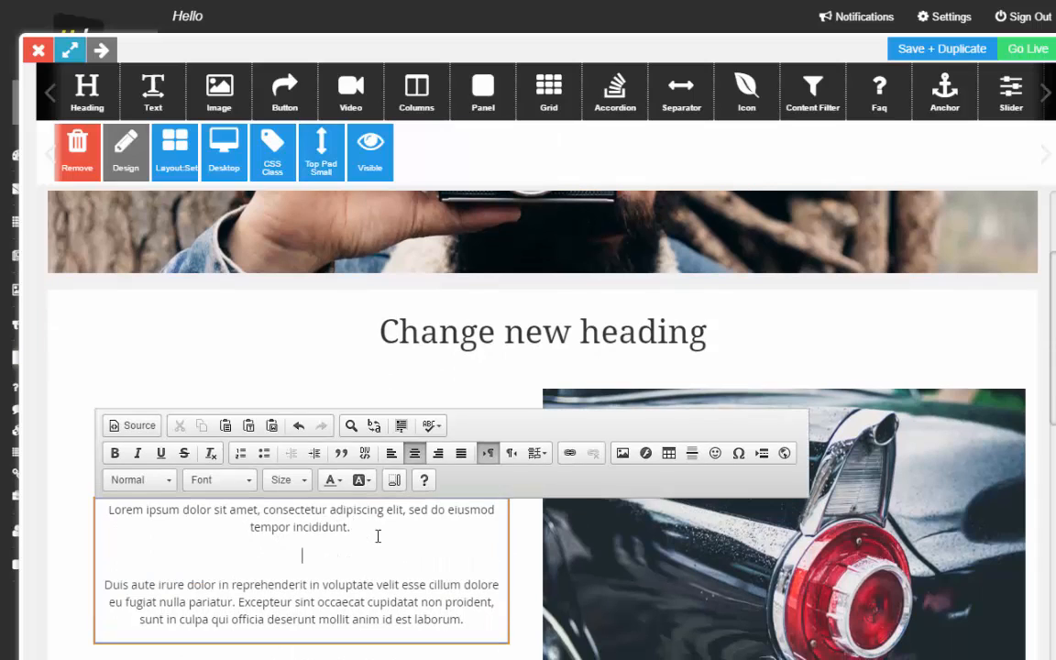
{"action": "type", "text": "Writing some new text."}
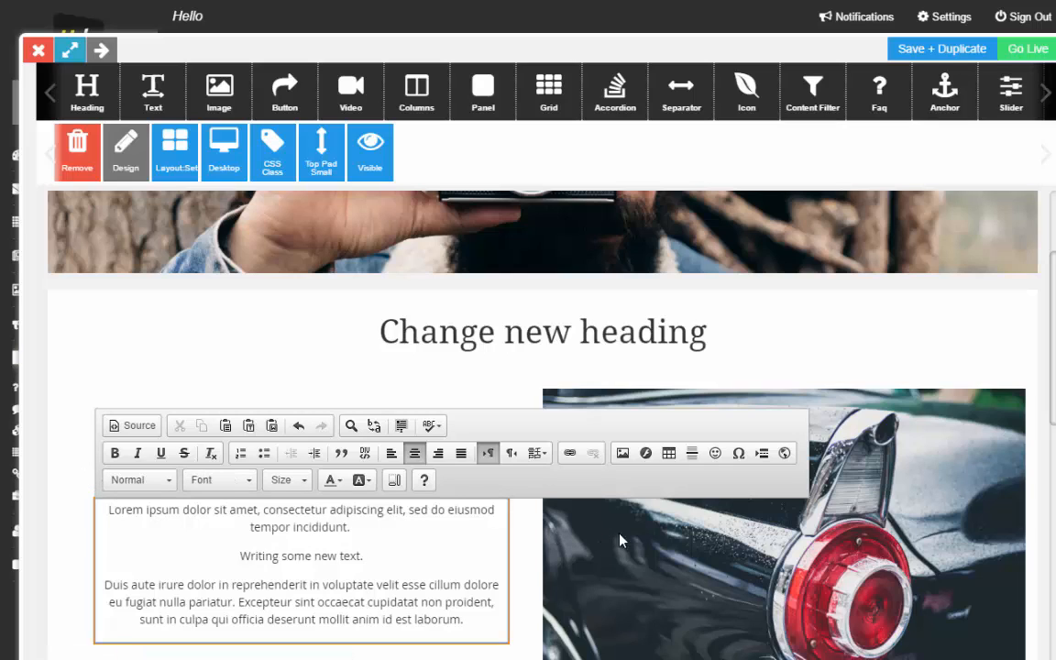
Step: Swap the car image for the gallery photo of the bearded man smoking a pipe at sunset
{"action": "left_click", "coordinate": [641, 543]}
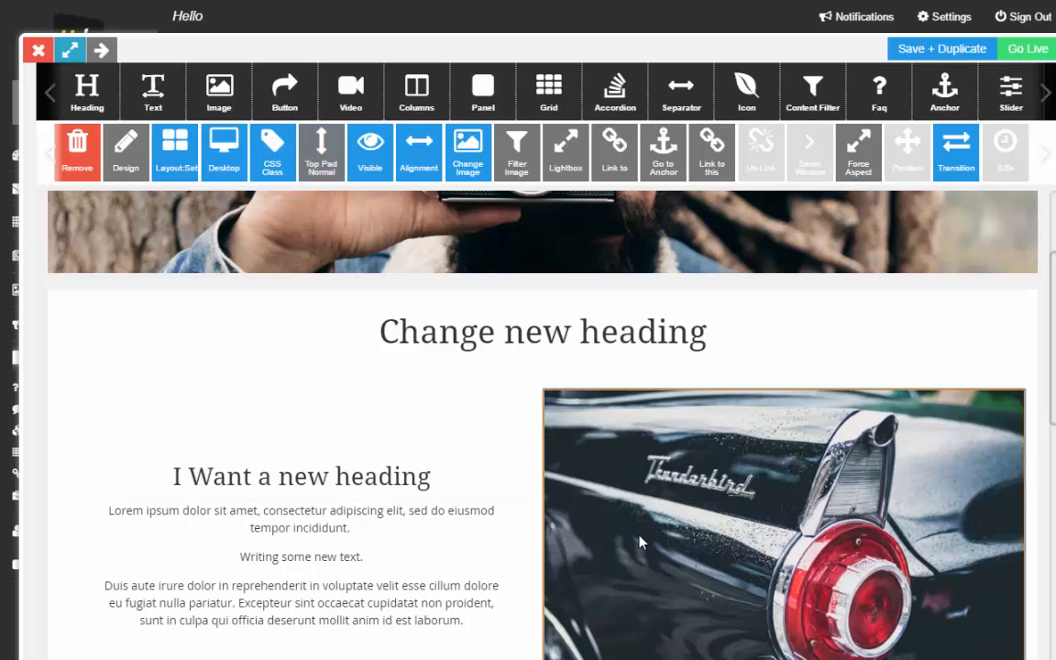
{"action": "left_click", "coordinate": [473, 149]}
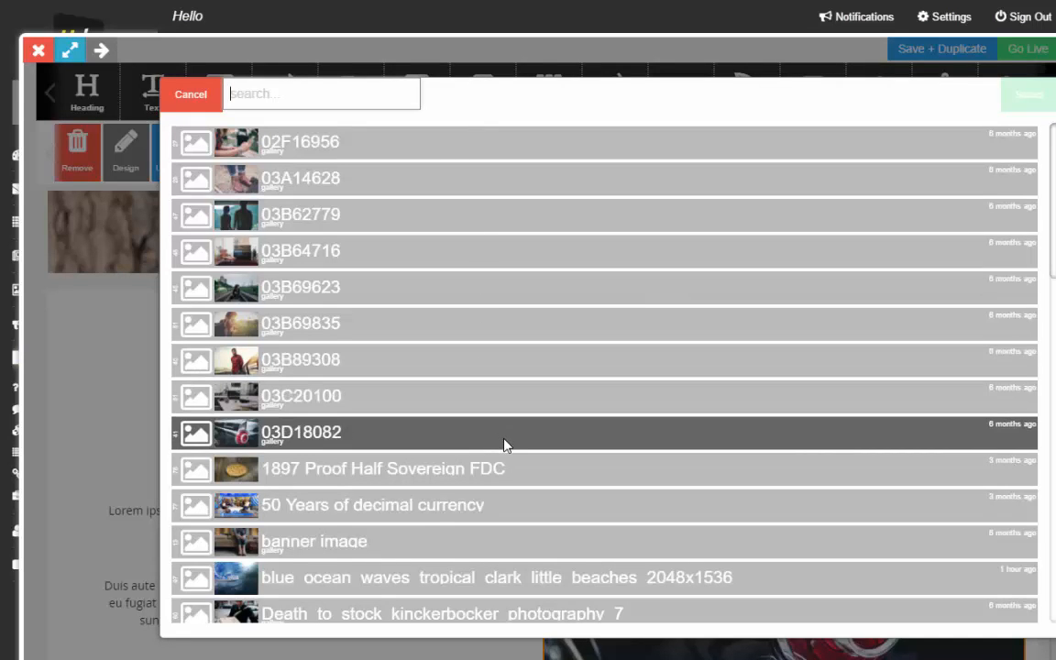
{"action": "scroll", "coordinate": [503, 445], "scroll_direction": "down", "scroll_amount": 3}
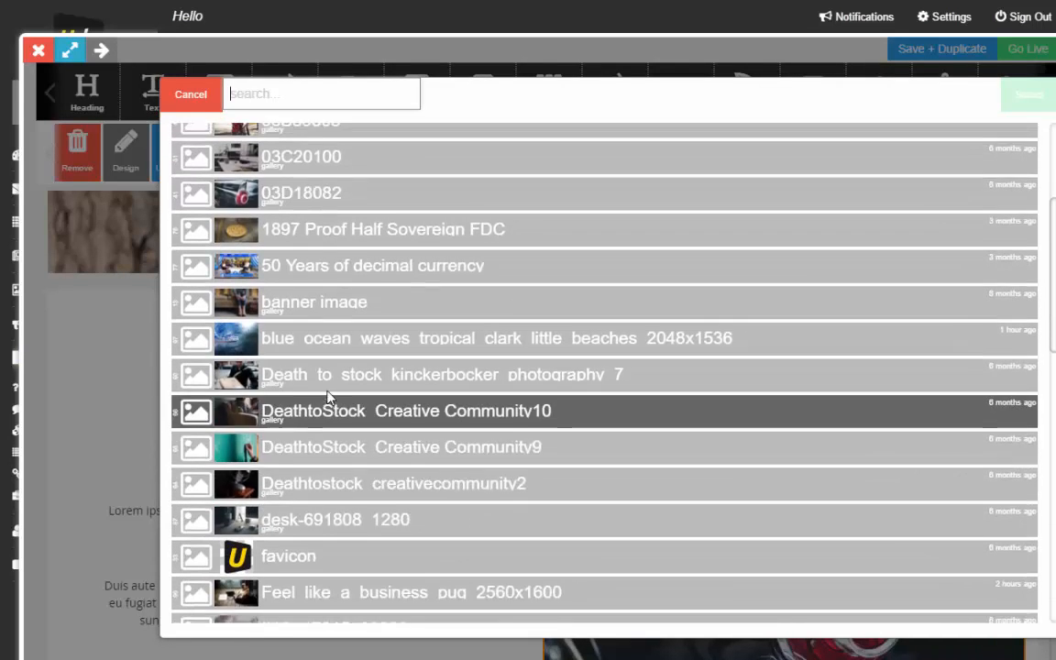
{"action": "scroll", "coordinate": [290, 236], "scroll_direction": "up", "scroll_amount": 3}
{"action": "left_click", "coordinate": [297, 243]}
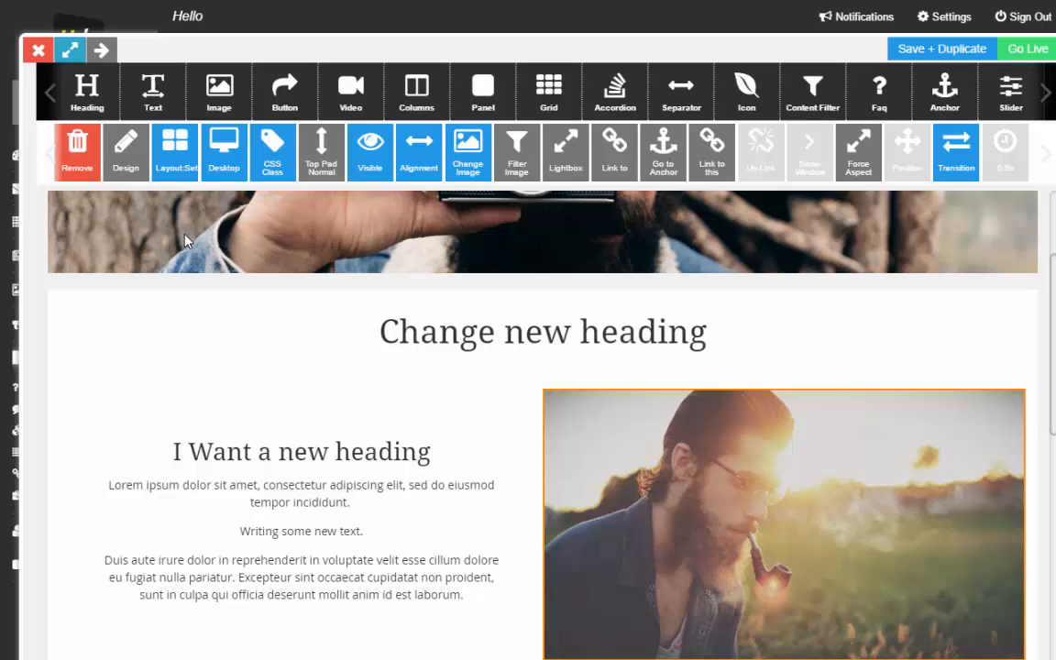
Step: Turn on the design view to show the page's block structure around the heading, text and image
{"action": "left_click", "coordinate": [129, 150]}
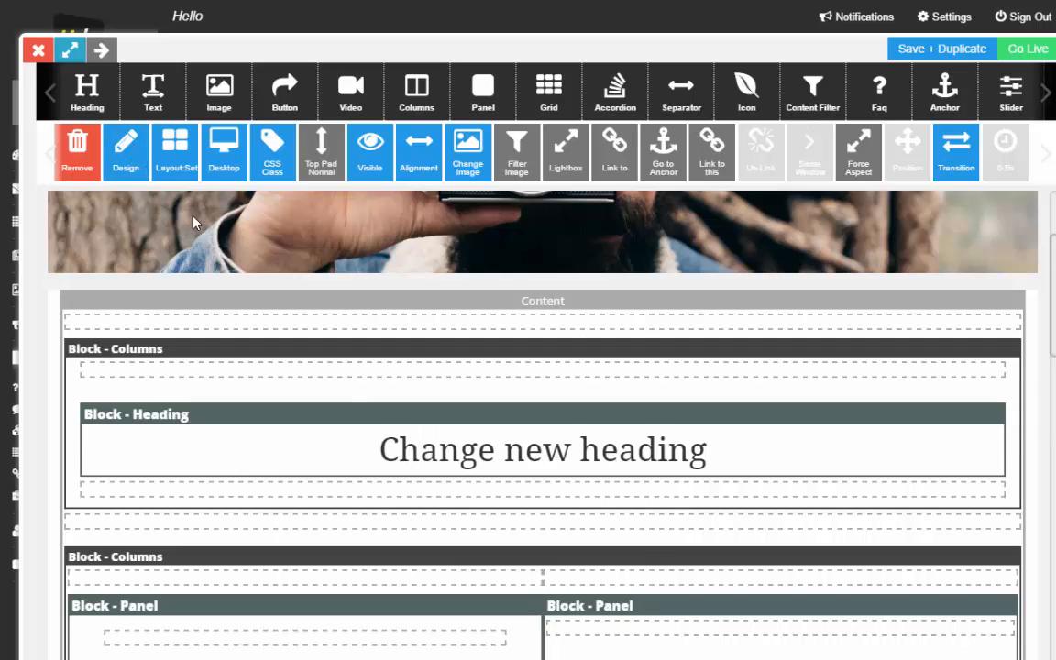
{"action": "scroll", "coordinate": [425, 448], "scroll_direction": "down", "scroll_amount": 1}
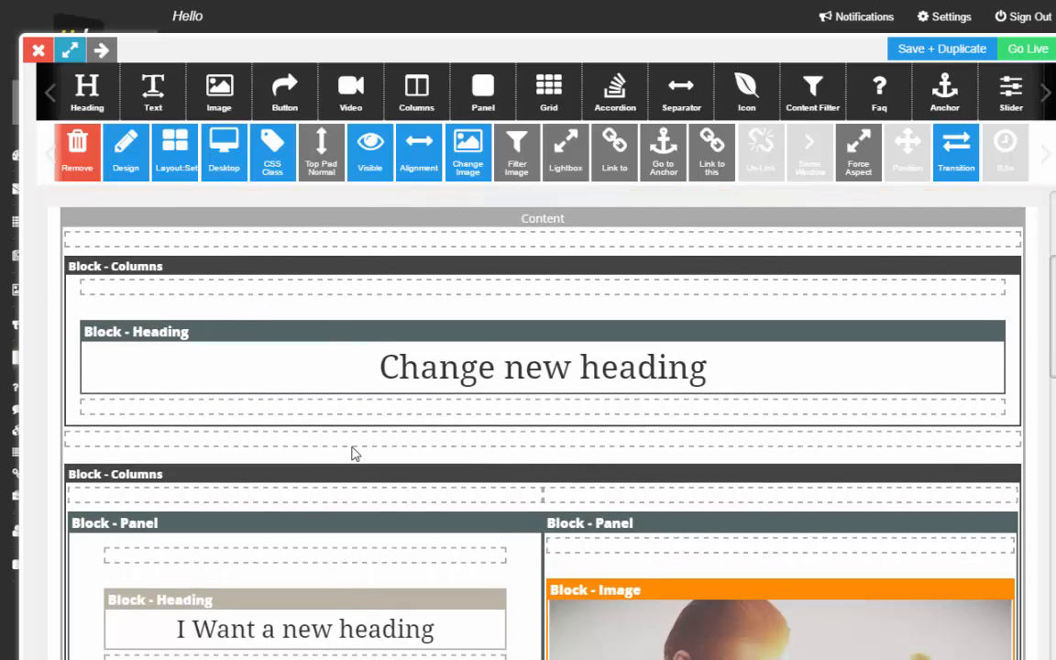
{"action": "scroll", "coordinate": [353, 449], "scroll_direction": "down", "scroll_amount": 3}
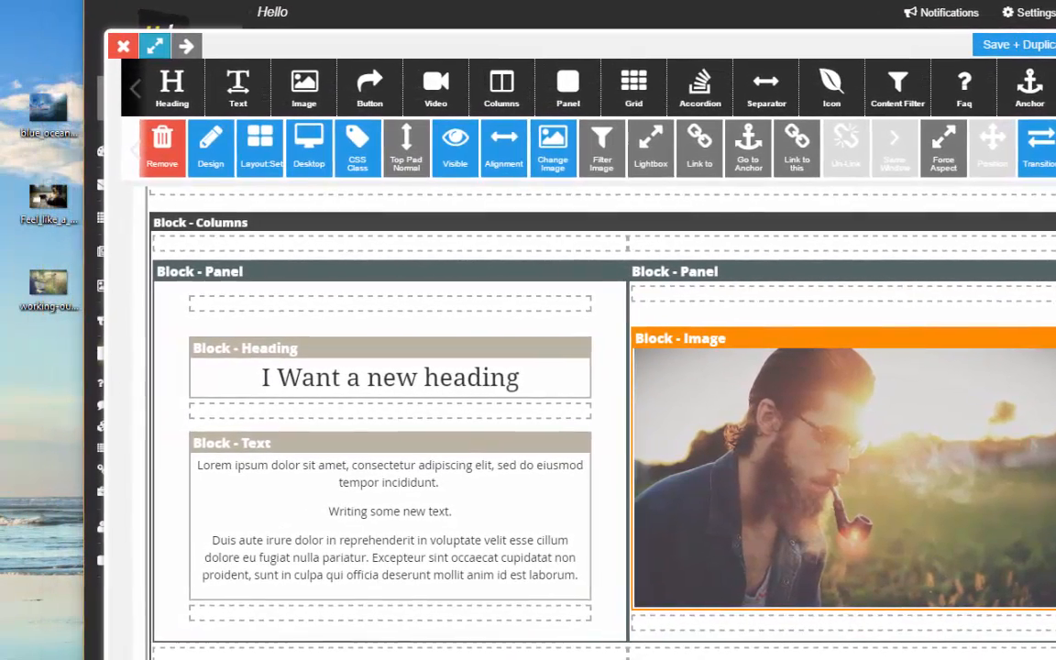
Step: Upload the blue ocean waves image from the desktop into the slot above the pipe smoker photo and select its block
{"action": "left_click_drag", "start_coordinate": [565, 1], "coordinate": [576, 1]}
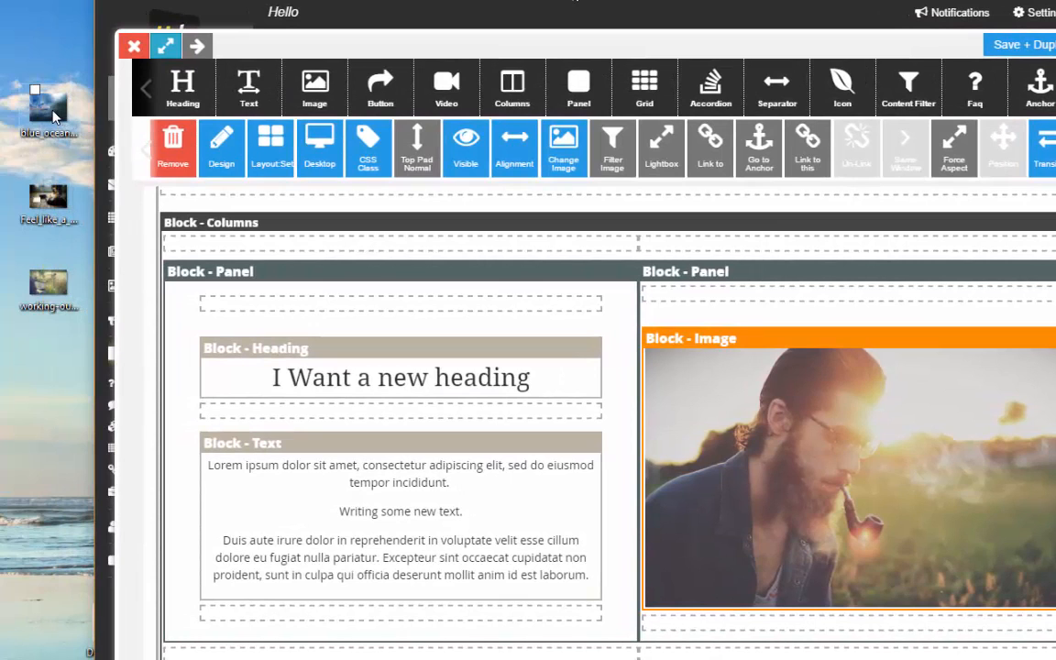
{"action": "left_click_drag", "start_coordinate": [53, 114], "coordinate": [688, 300]}
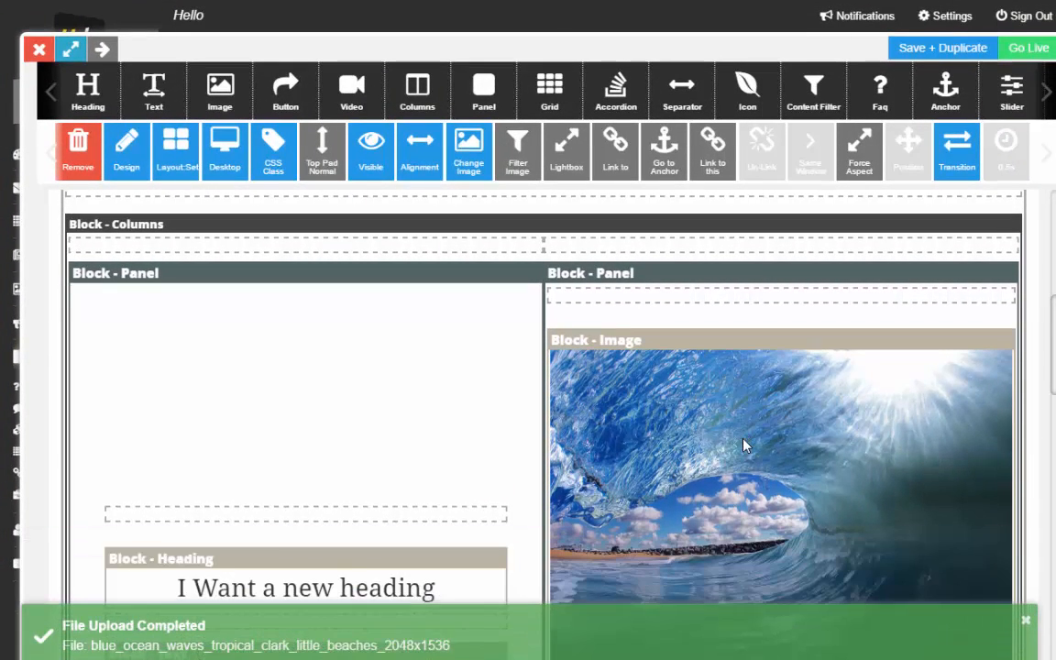
{"action": "scroll", "coordinate": [743, 439], "scroll_direction": "down", "scroll_amount": 2}
{"action": "scroll", "coordinate": [745, 441], "scroll_direction": "up", "scroll_amount": 1}
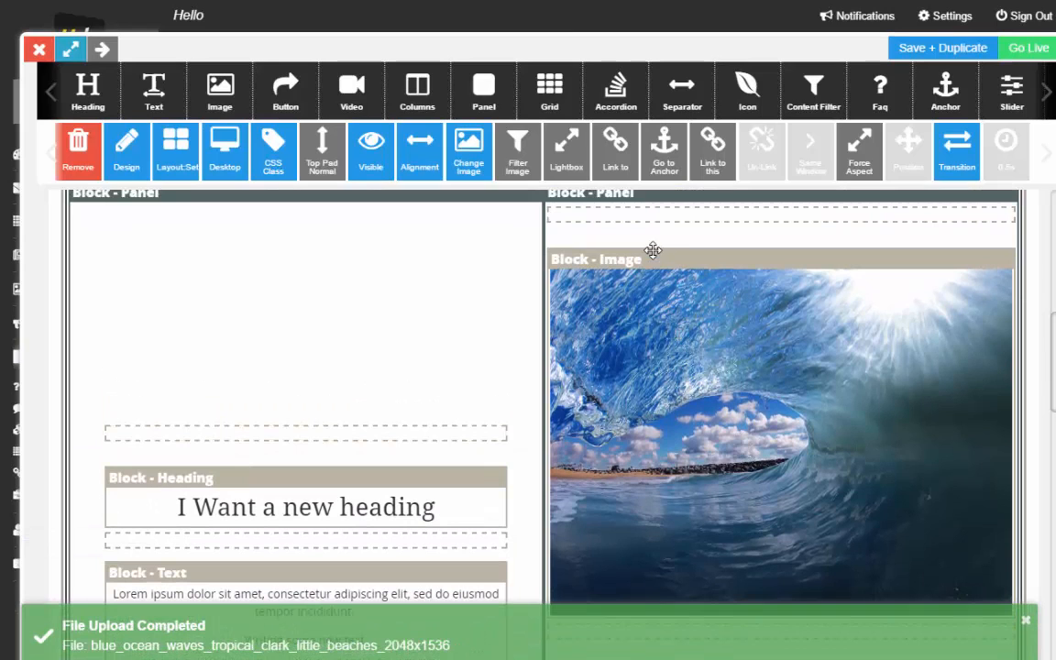
{"action": "left_click", "coordinate": [652, 258]}
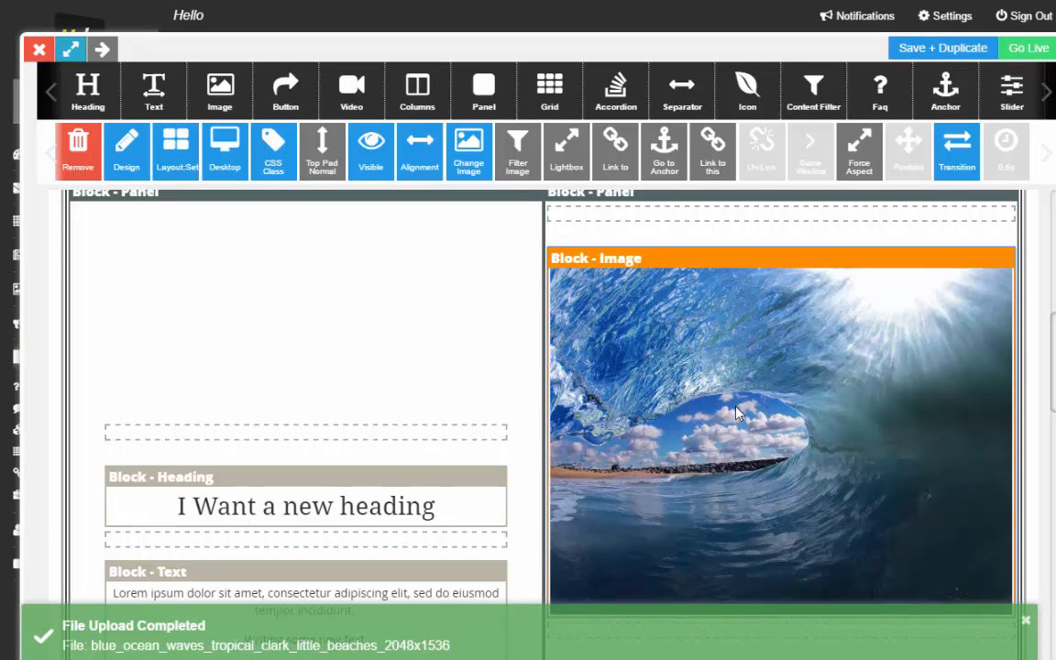
{"action": "scroll", "coordinate": [738, 414], "scroll_direction": "down", "scroll_amount": 1}
{"action": "scroll", "coordinate": [731, 394], "scroll_direction": "up", "scroll_amount": 1}
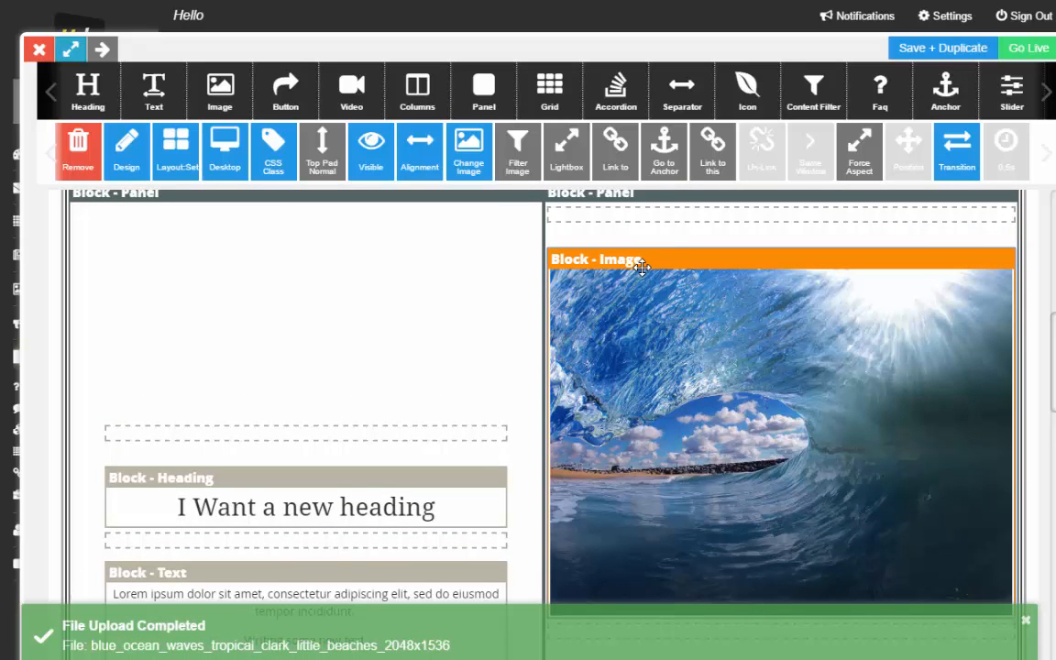
Step: Remove the image block with the pipe smoker photo below the wave image
{"action": "scroll", "coordinate": [642, 267], "scroll_direction": "down", "scroll_amount": 4}
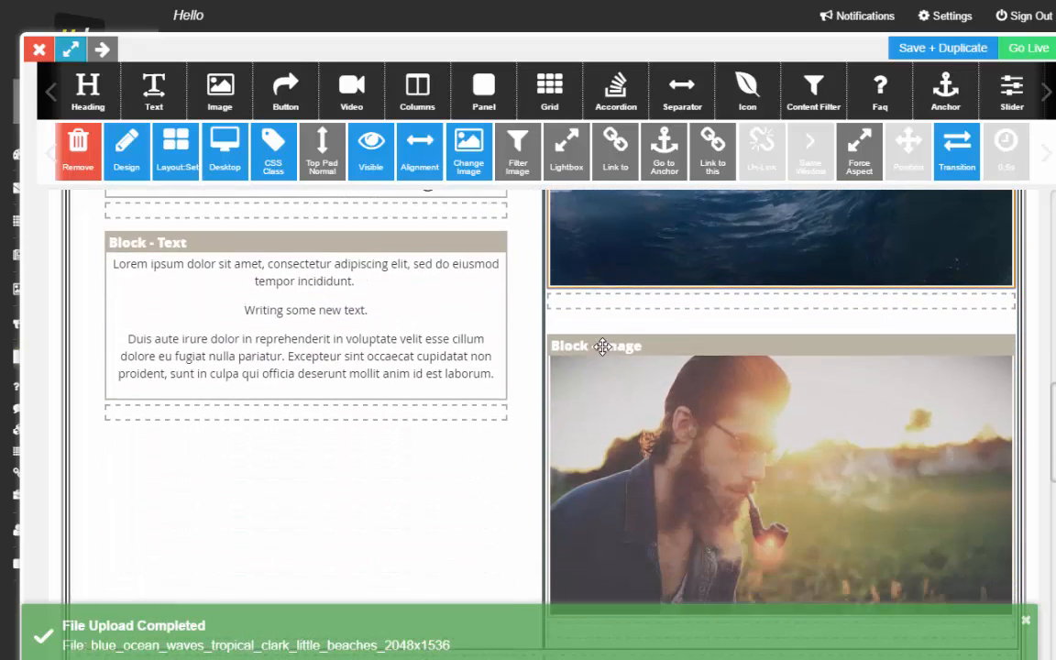
{"action": "left_click", "coordinate": [602, 346]}
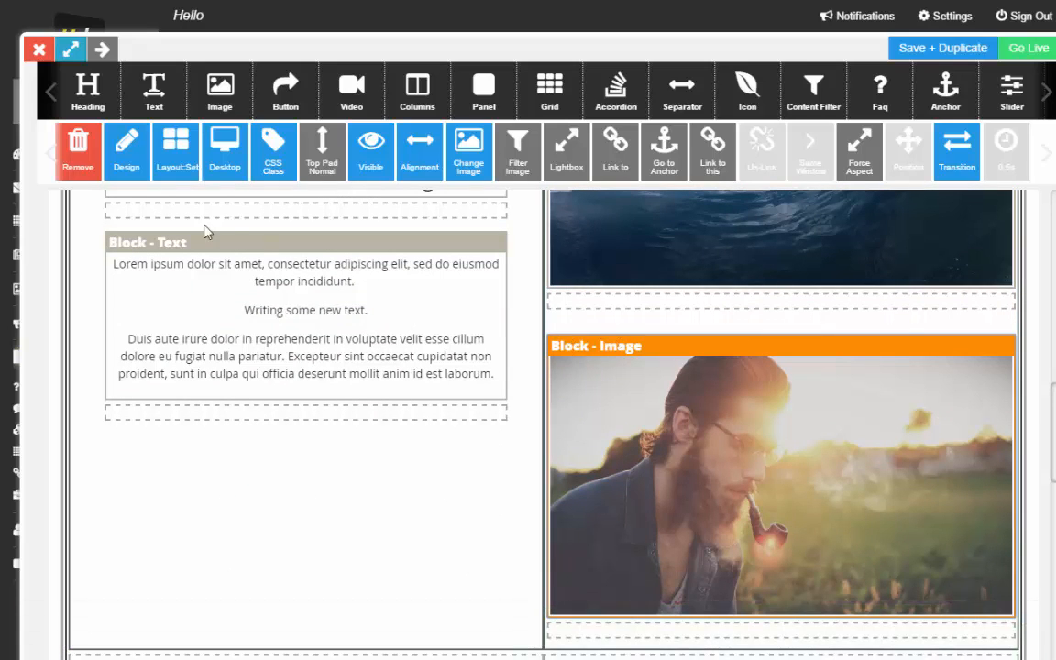
{"action": "left_click", "coordinate": [79, 145]}
{"action": "scroll", "coordinate": [662, 418], "scroll_direction": "up", "scroll_amount": 4}
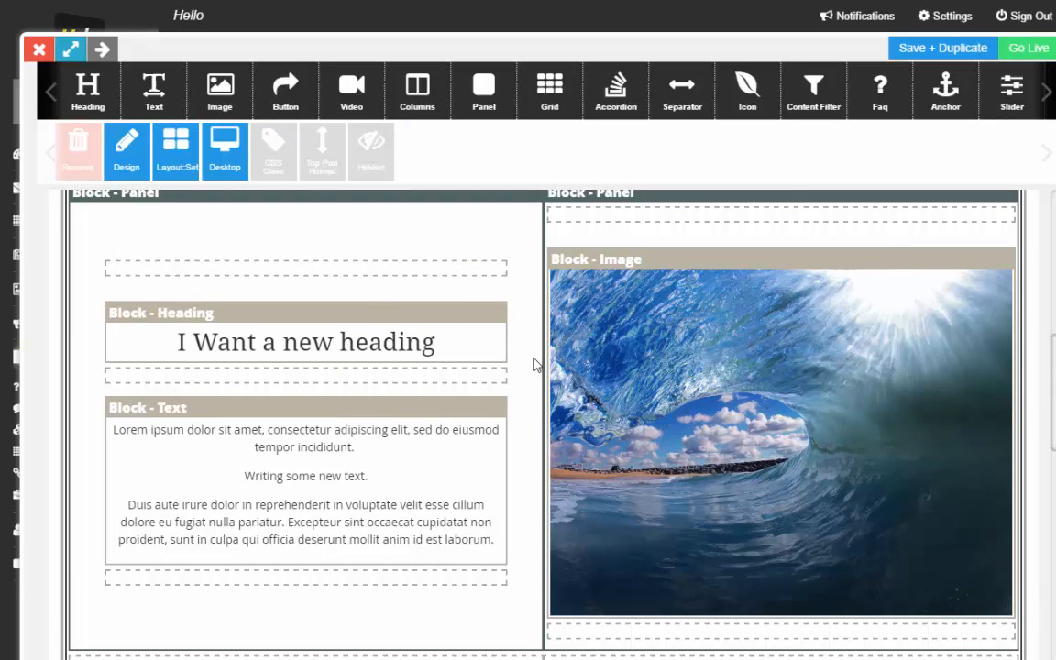
Step: Move the "I Want a new heading" block above the wave image, and place a copy of it back above the text block
{"action": "left_click_drag", "start_coordinate": [287, 313], "coordinate": [698, 226]}
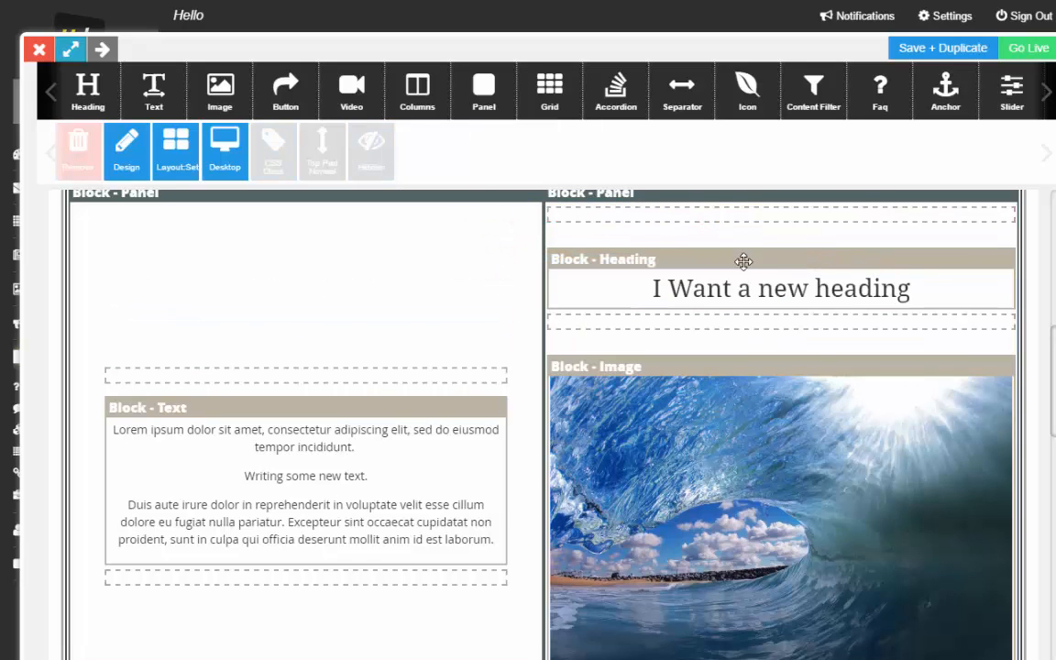
{"action": "left_click", "coordinate": [720, 253]}
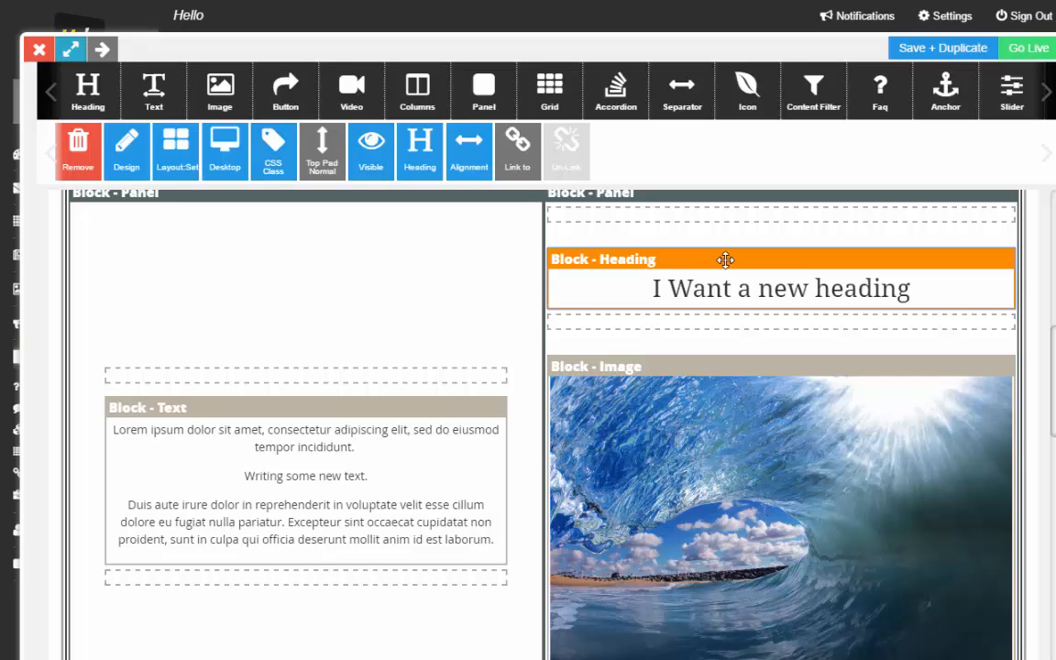
{"action": "left_click_drag", "start_coordinate": [725, 258], "coordinate": [388, 357]}
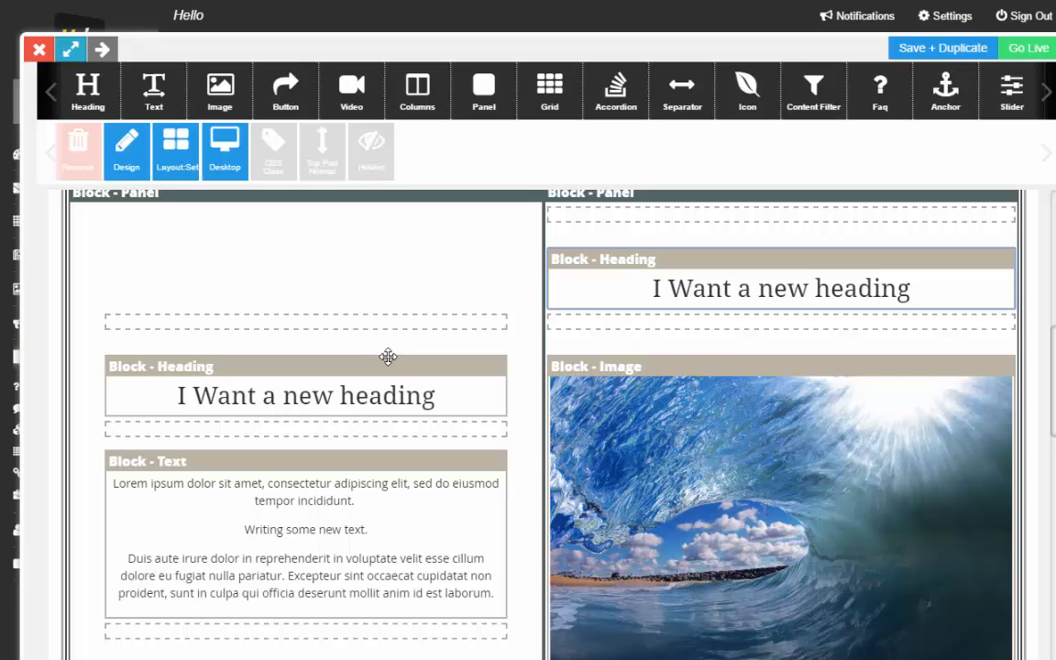
Step: Change the copied heading above the text block to "My alternative heading"
{"action": "left_click", "coordinate": [357, 395]}
{"action": "left_click_drag", "start_coordinate": [431, 390], "coordinate": [180, 387]}
{"action": "type", "text": "My a"}
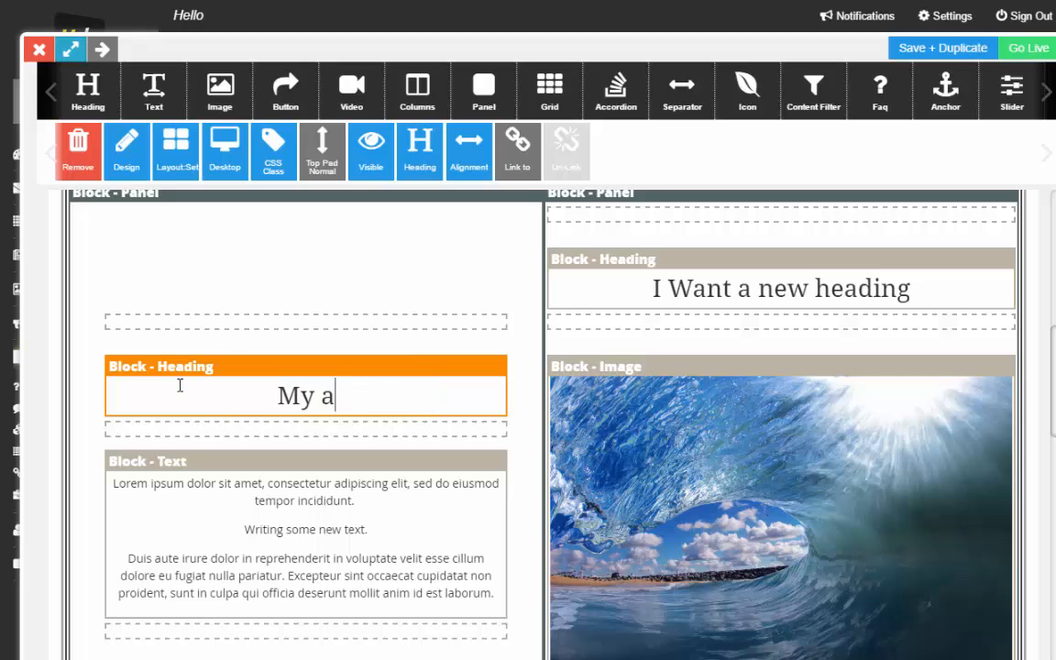
{"action": "type", "text": "lternative heading"}
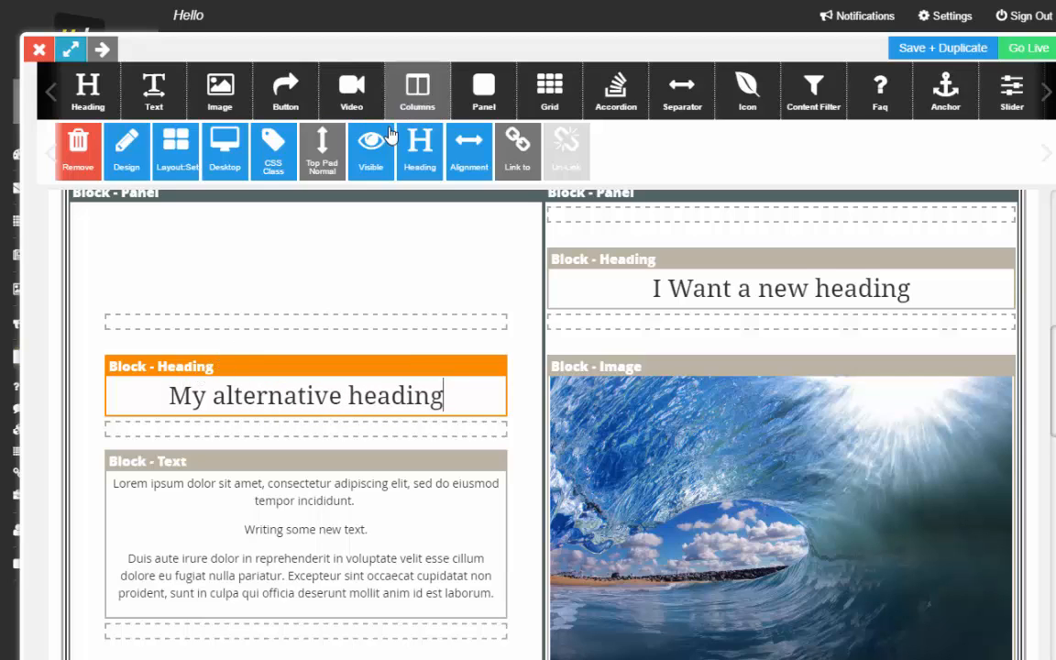
Step: Set the "My alternative heading" block to size H2 and align it left on all devices
{"action": "left_click", "coordinate": [423, 154]}
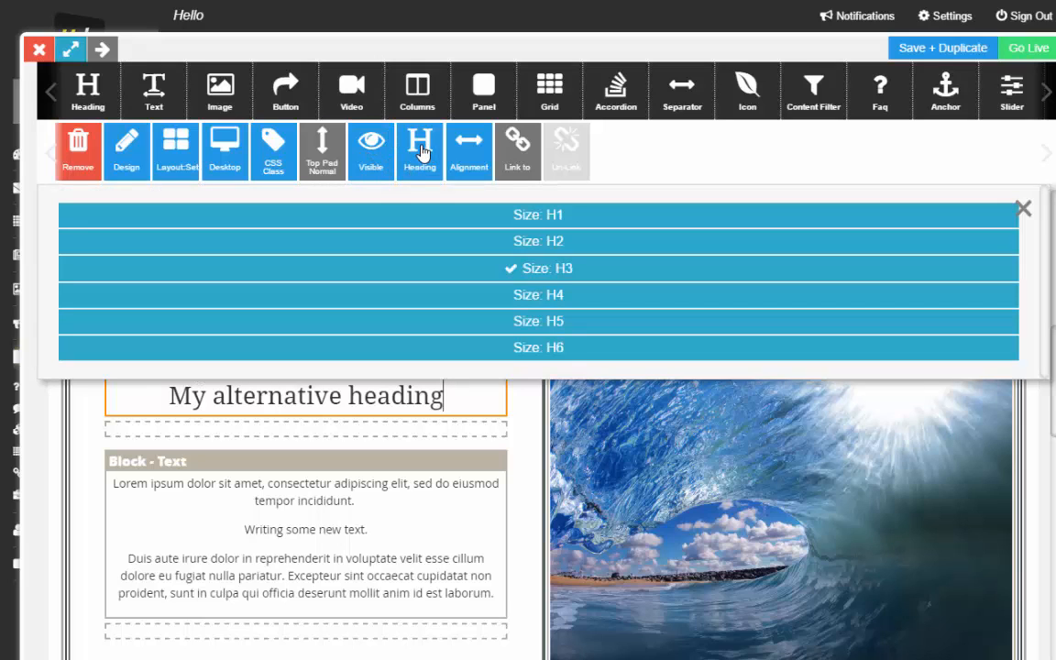
{"action": "left_click", "coordinate": [525, 241]}
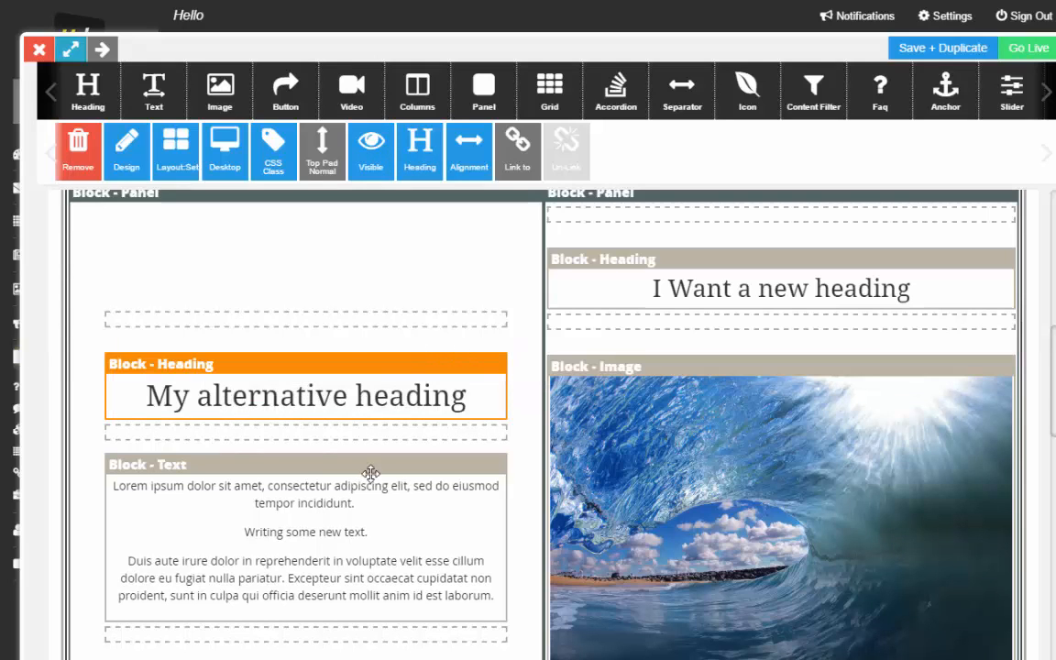
{"action": "left_click", "coordinate": [422, 150]}
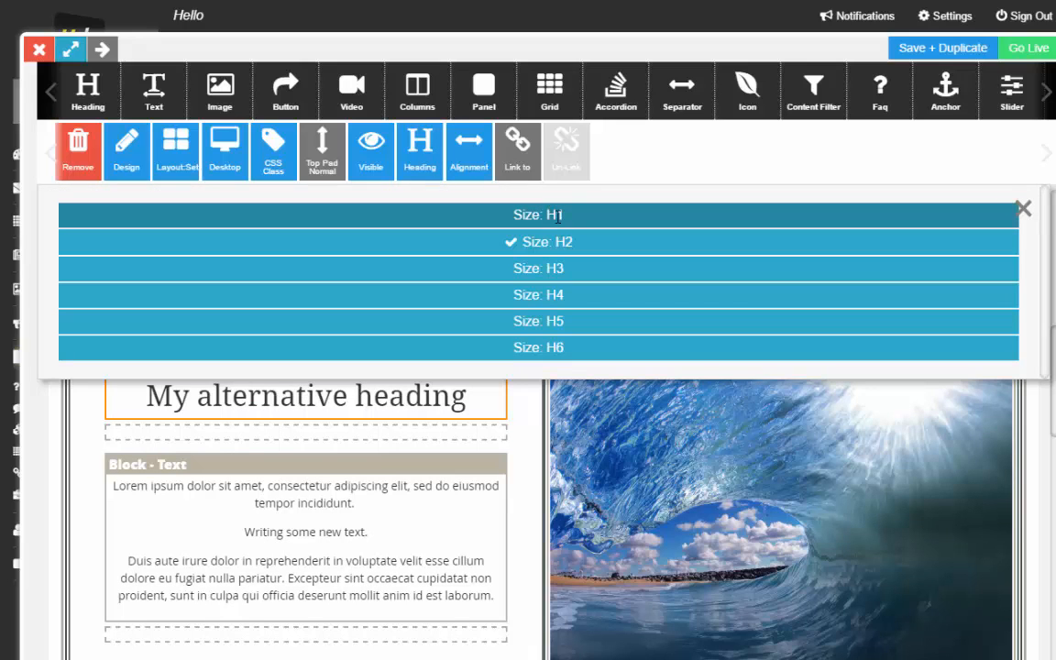
{"action": "left_click", "coordinate": [419, 160]}
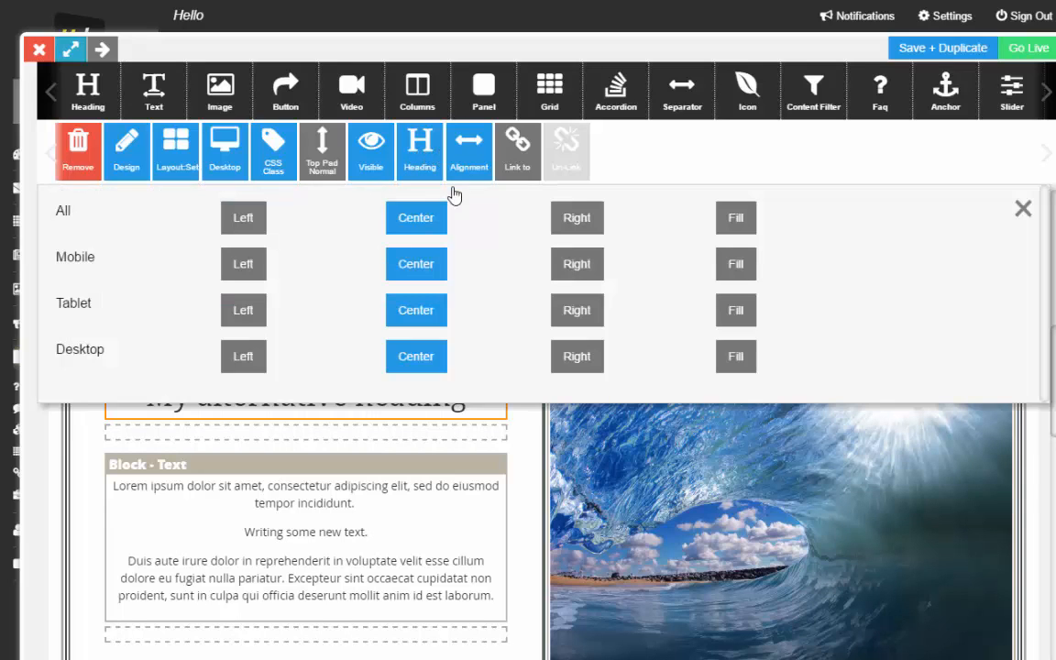
{"action": "left_click", "coordinate": [244, 224]}
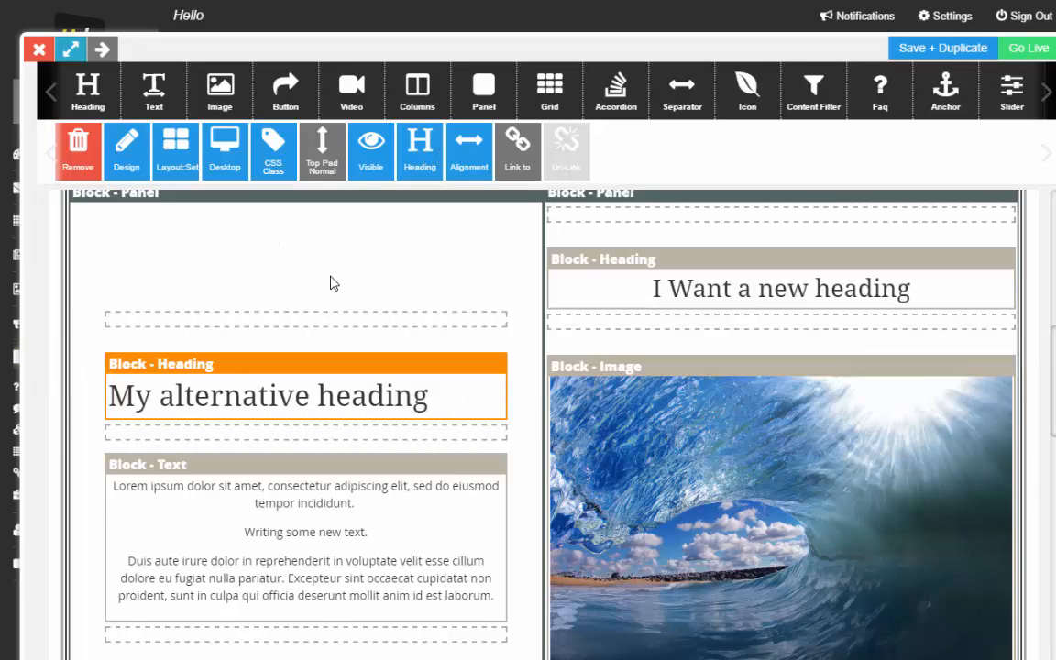
Step: Center the "My alternative heading" block on all devices
{"action": "left_click", "coordinate": [420, 151]}
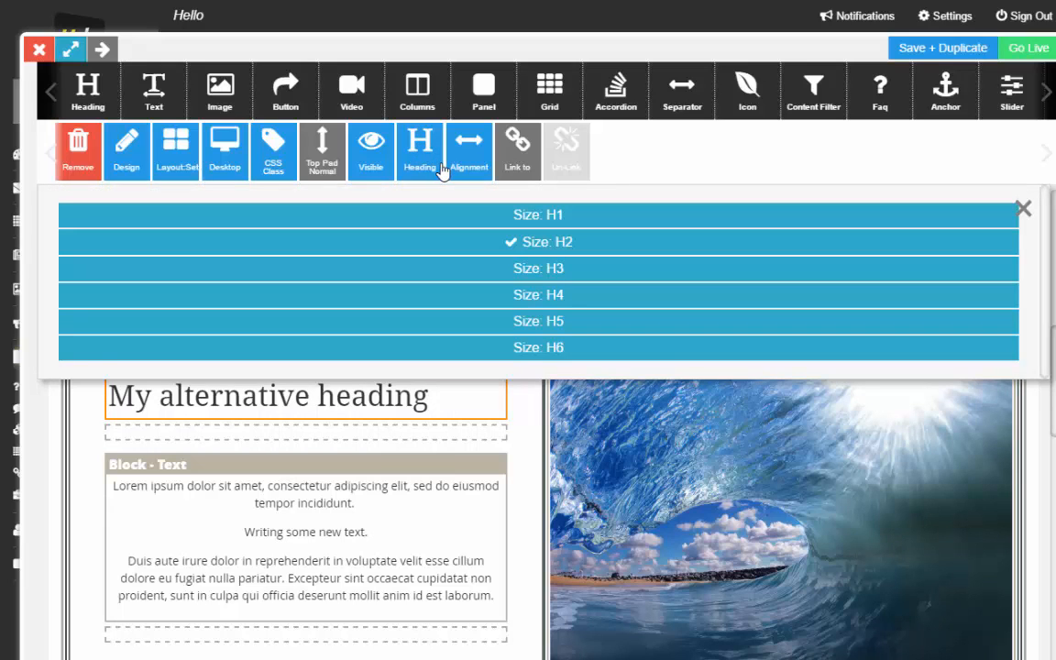
{"action": "left_click", "coordinate": [425, 142]}
{"action": "left_click", "coordinate": [468, 154]}
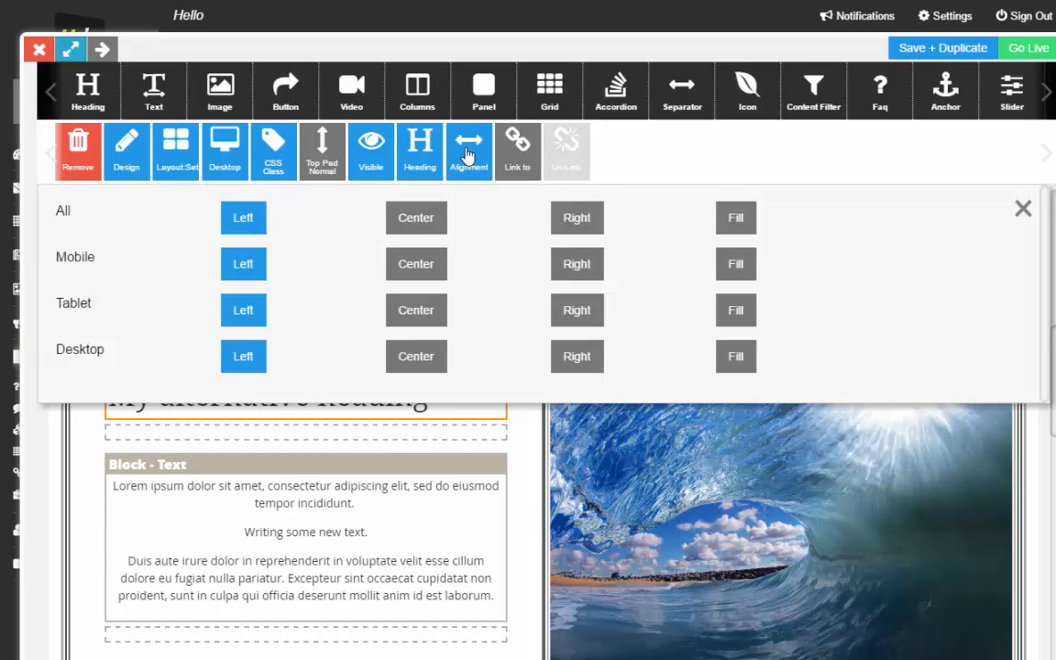
{"action": "left_click", "coordinate": [414, 220]}
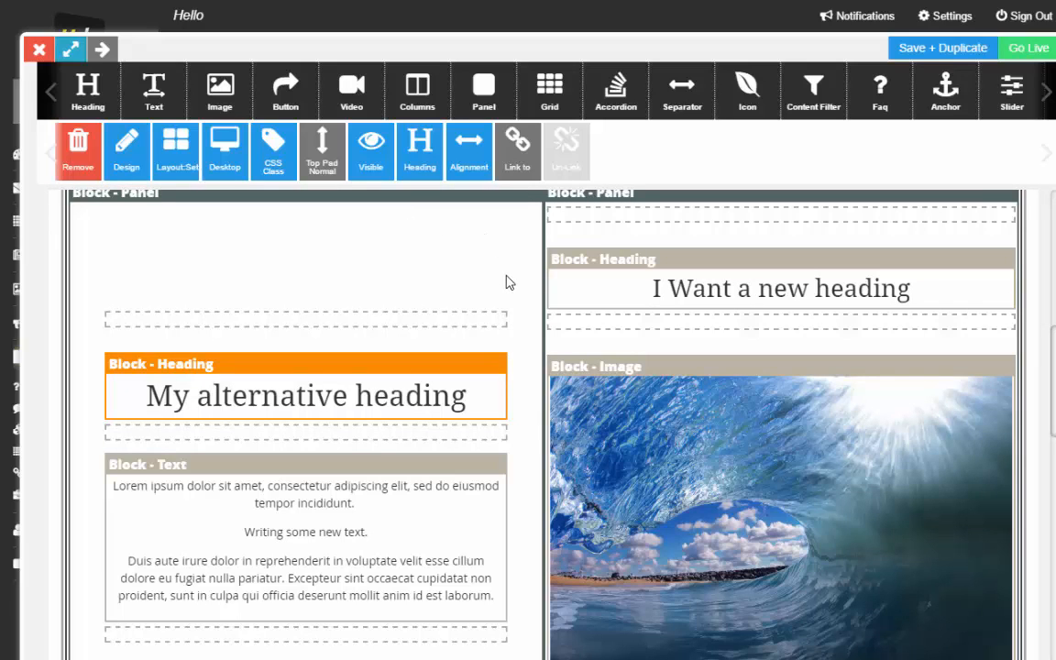
Step: Add a button block below the text block and set its label to "Contact Us"
{"action": "scroll", "coordinate": [482, 266], "scroll_direction": "down", "scroll_amount": 2}
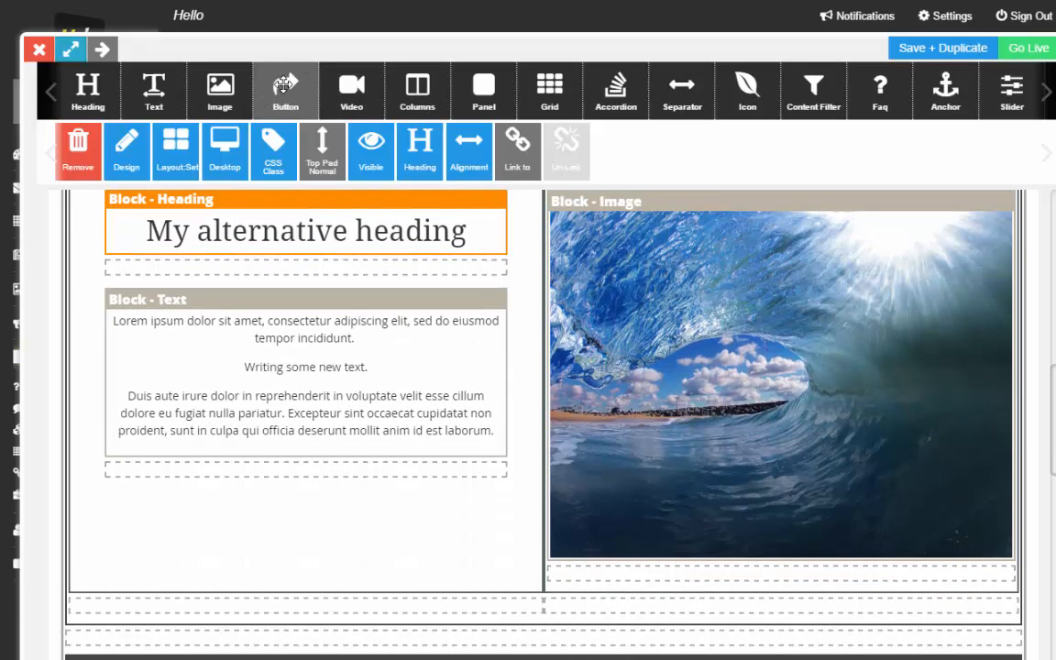
{"action": "left_click_drag", "start_coordinate": [255, 74], "coordinate": [277, 472]}
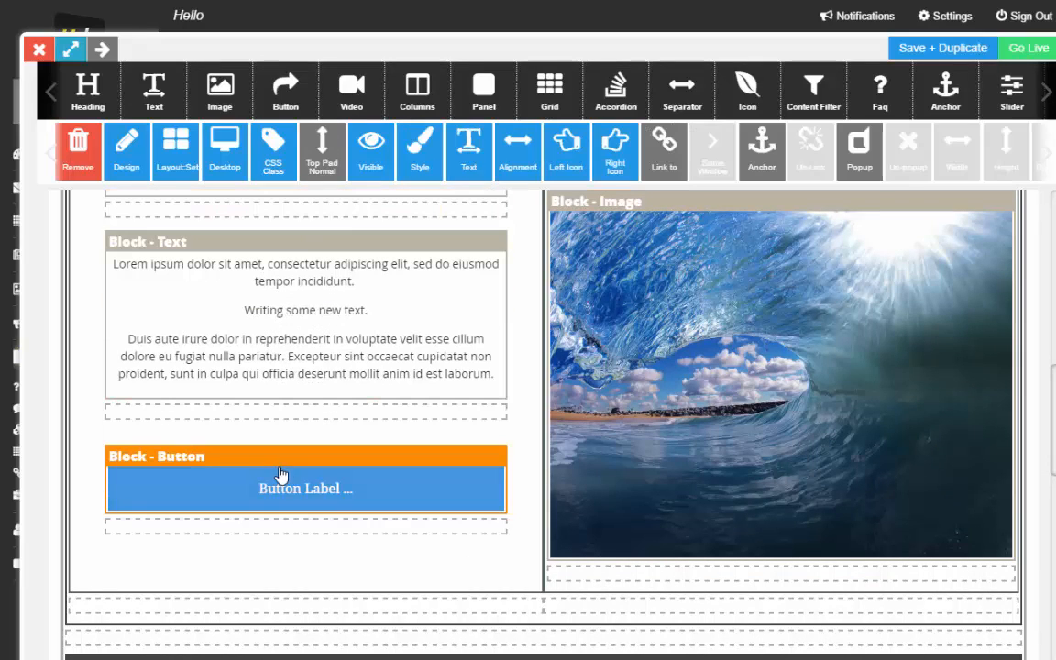
{"action": "scroll", "coordinate": [287, 463], "scroll_direction": "up", "scroll_amount": 2}
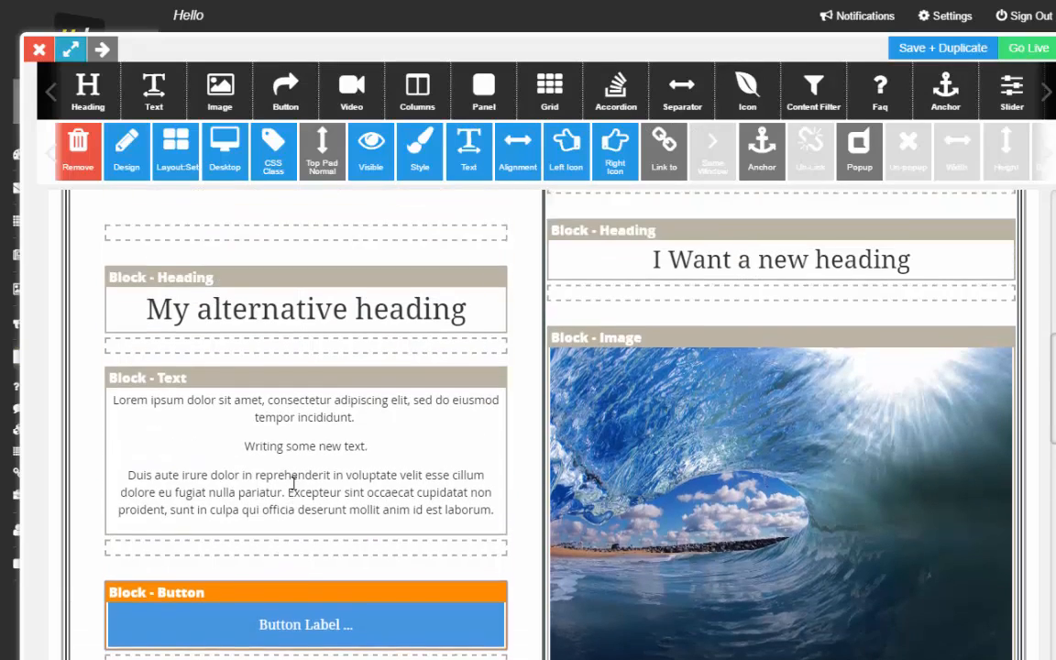
{"action": "scroll", "coordinate": [293, 485], "scroll_direction": "down", "scroll_amount": 1}
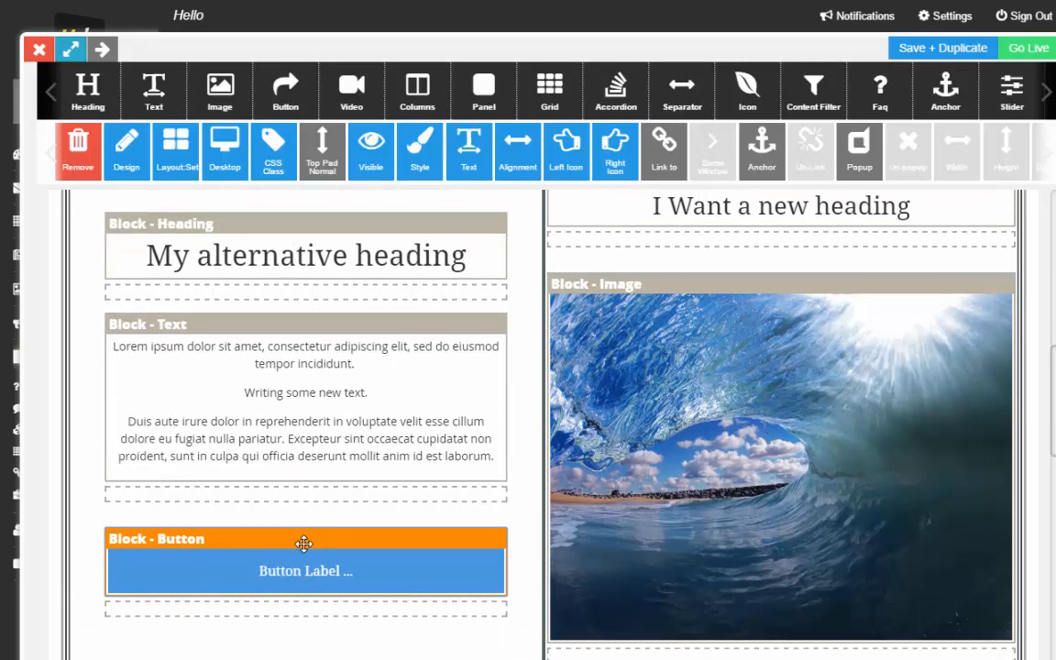
{"action": "left_click", "coordinate": [463, 158]}
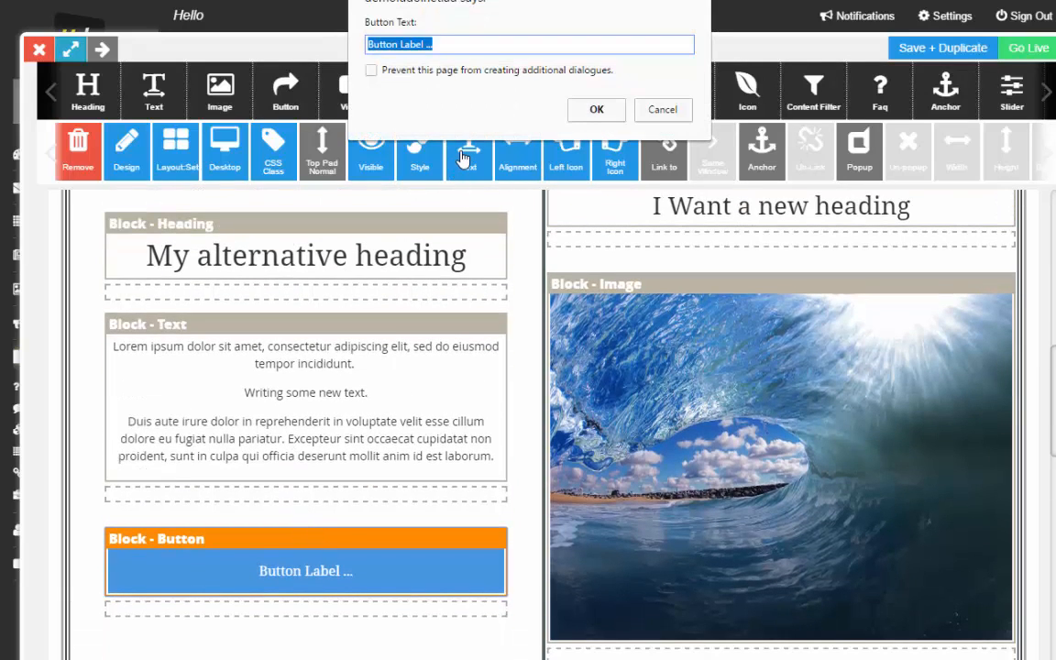
{"action": "type", "text": "Contact Us"}
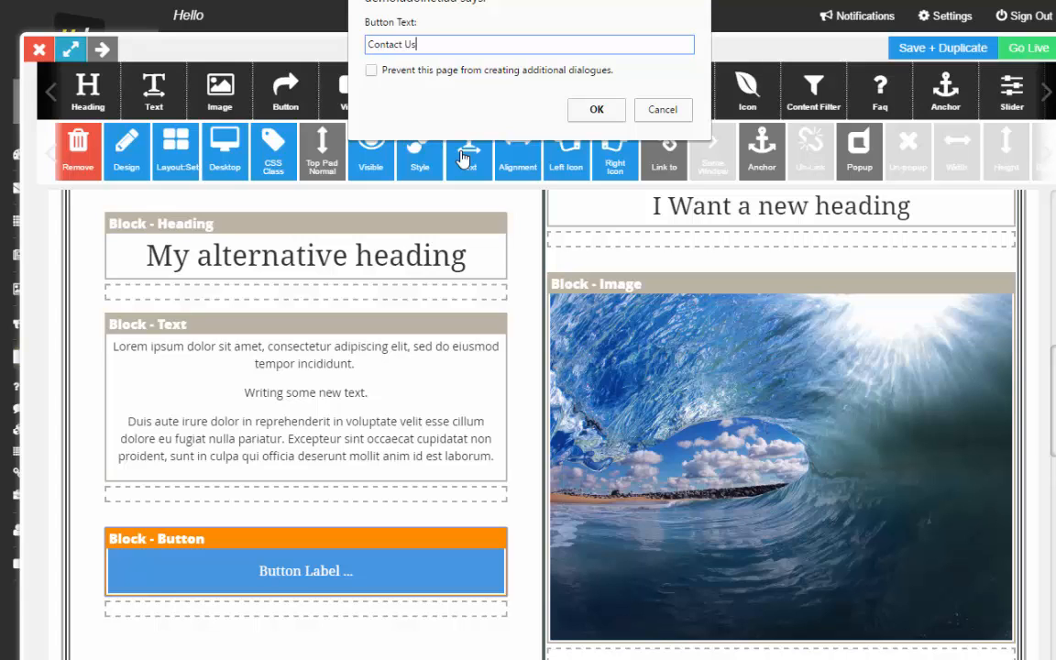
{"action": "left_click", "coordinate": [576, 109]}
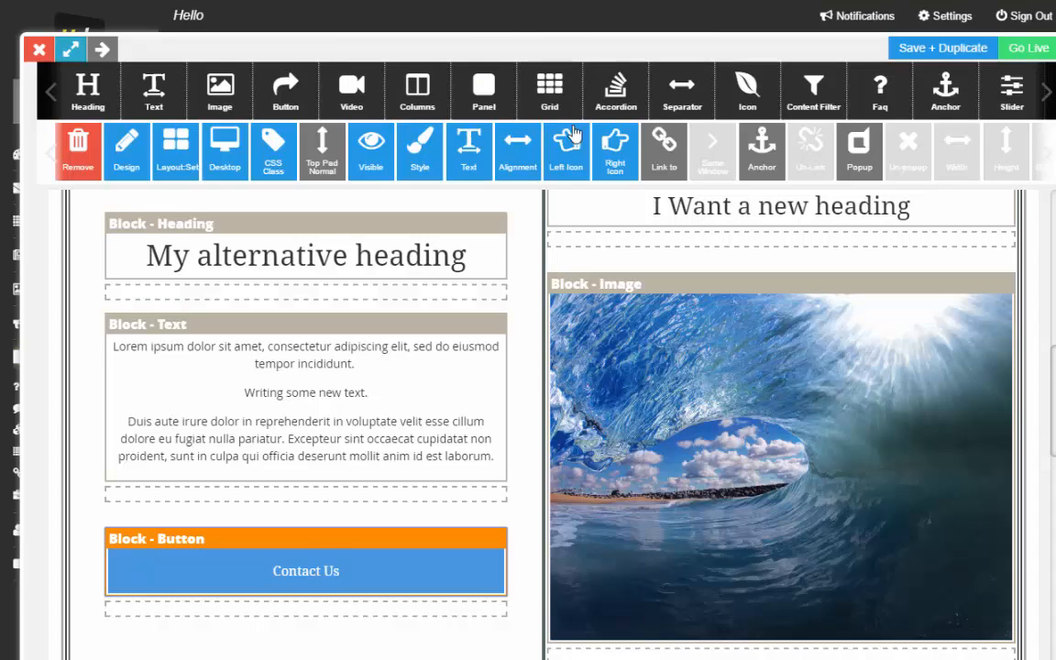
Step: Add a phone handset icon to the left of the "Contact Us" button's label
{"action": "left_click", "coordinate": [566, 158]}
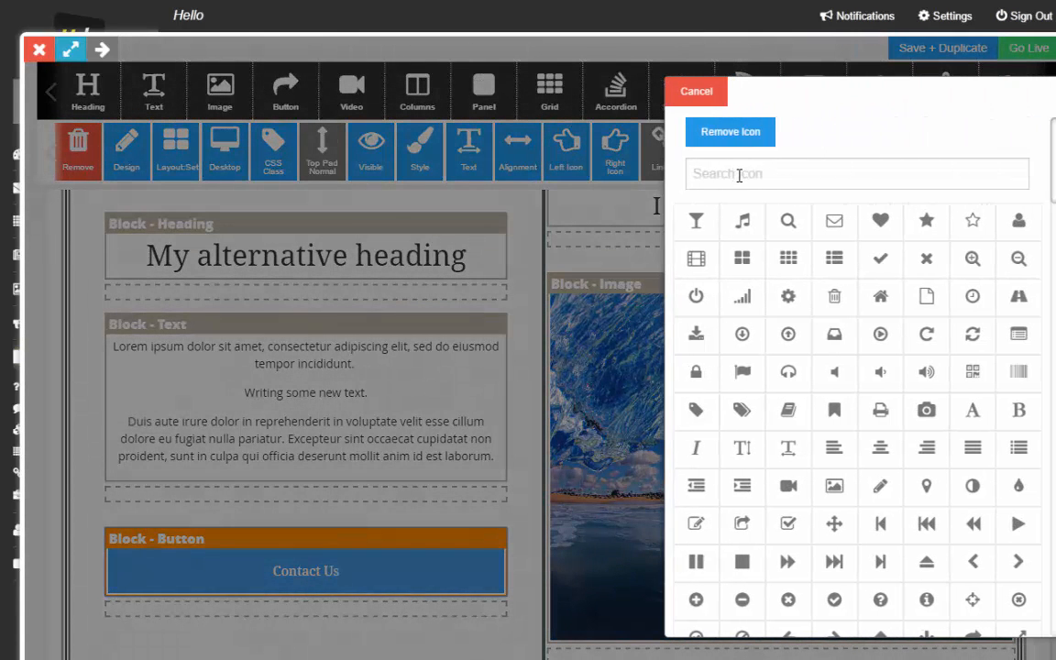
{"action": "left_click", "coordinate": [739, 175]}
{"action": "type", "text": "phon"}
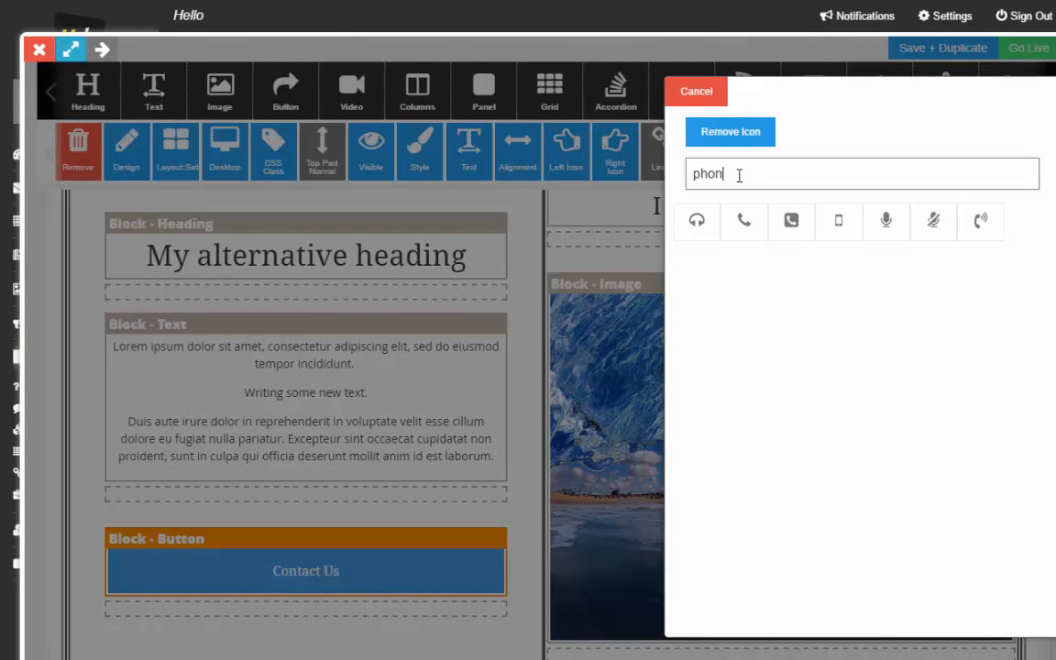
{"action": "left_click", "coordinate": [743, 223]}
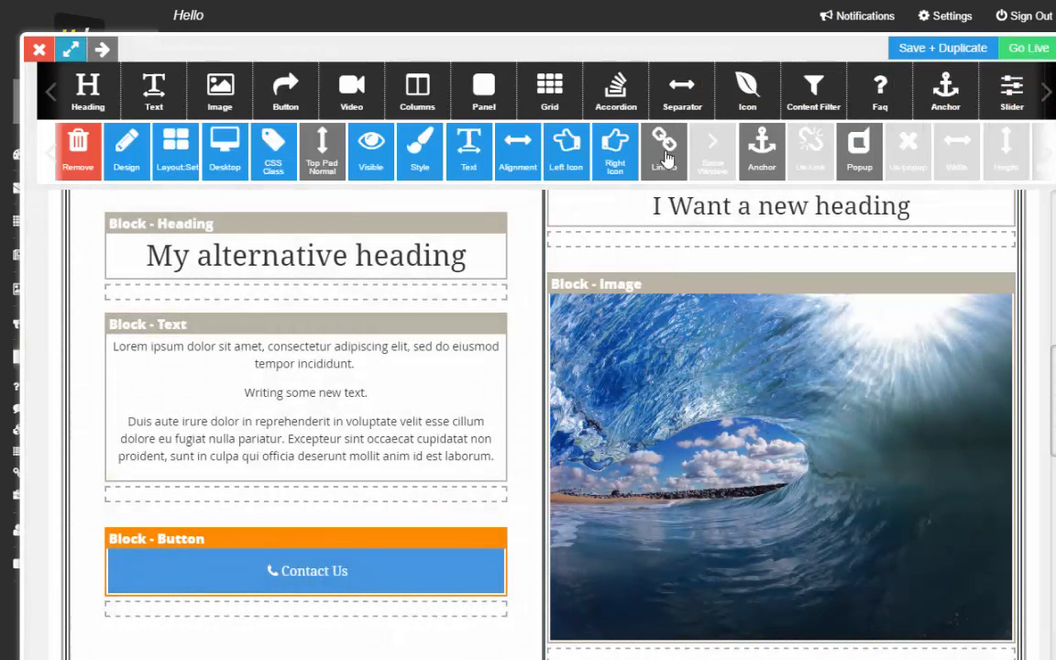
Step: Link the "Contact Us" button to the Contact page, opening in the same window
{"action": "left_click", "coordinate": [666, 151]}
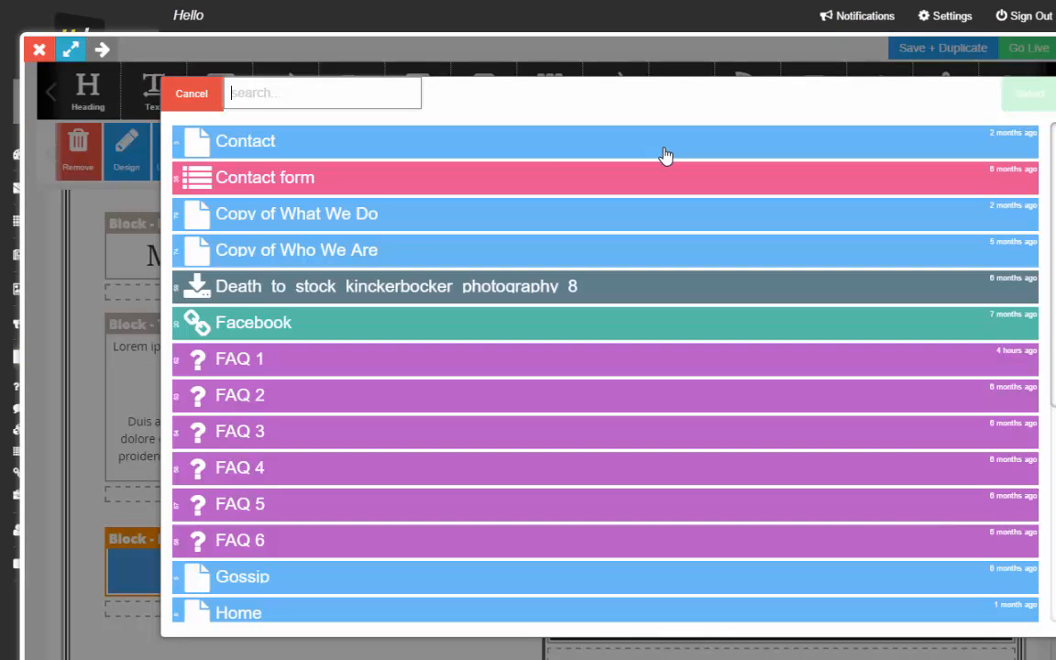
{"action": "double_click", "coordinate": [241, 142]}
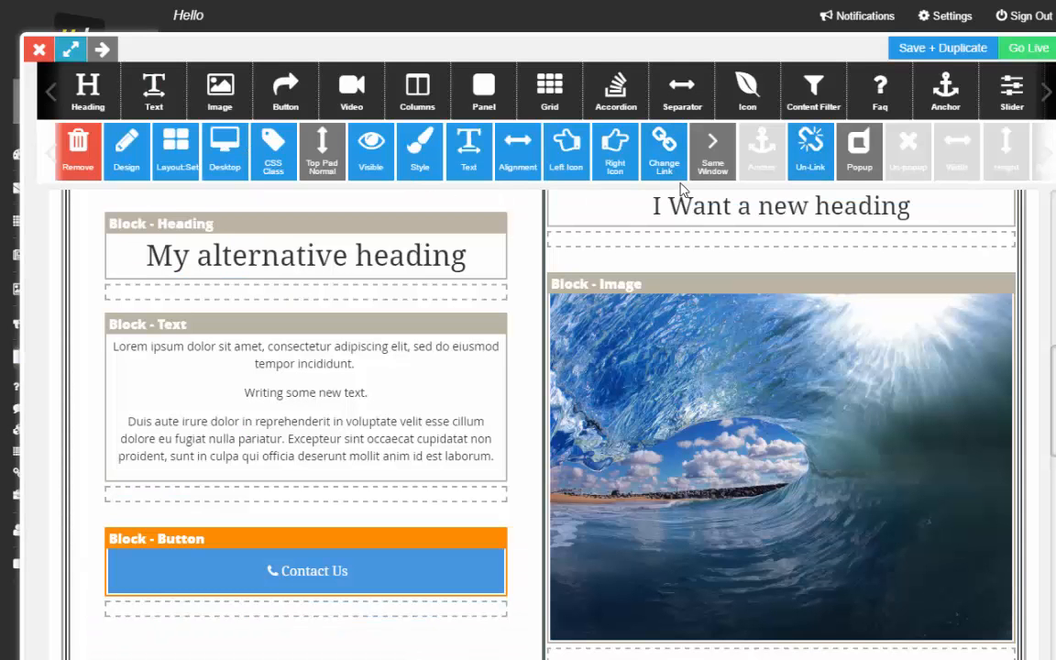
{"action": "left_click", "coordinate": [716, 152]}
{"action": "left_click", "coordinate": [716, 152]}
Step: Apply the orange Secondary style to the "Contact Us" button and center it on all devices
{"action": "left_click", "coordinate": [422, 156]}
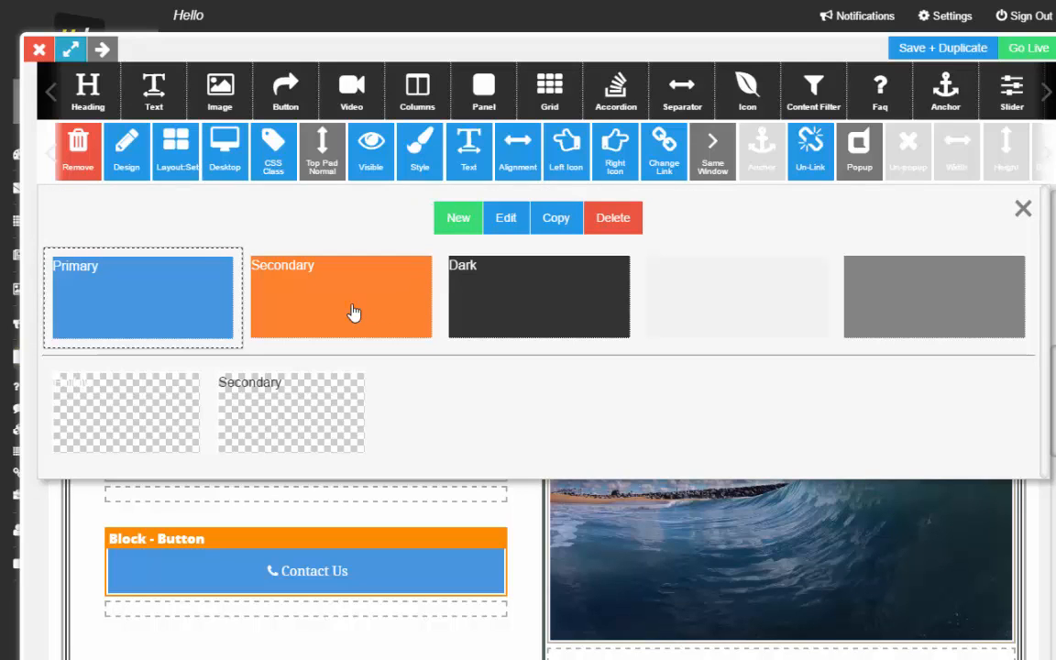
{"action": "left_click", "coordinate": [316, 292]}
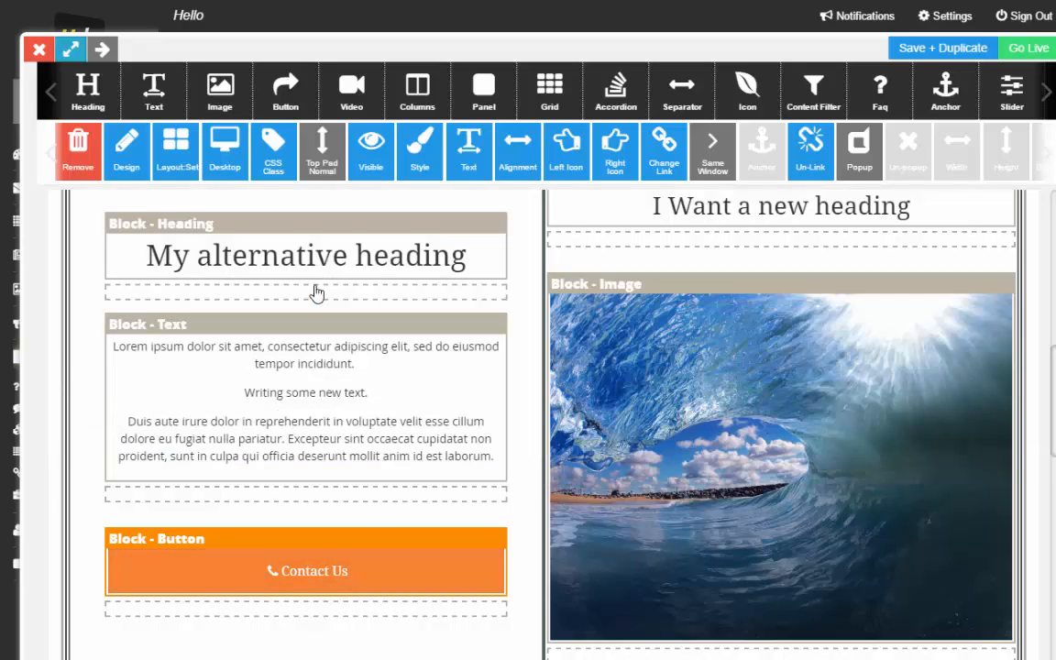
{"action": "left_click", "coordinate": [515, 518]}
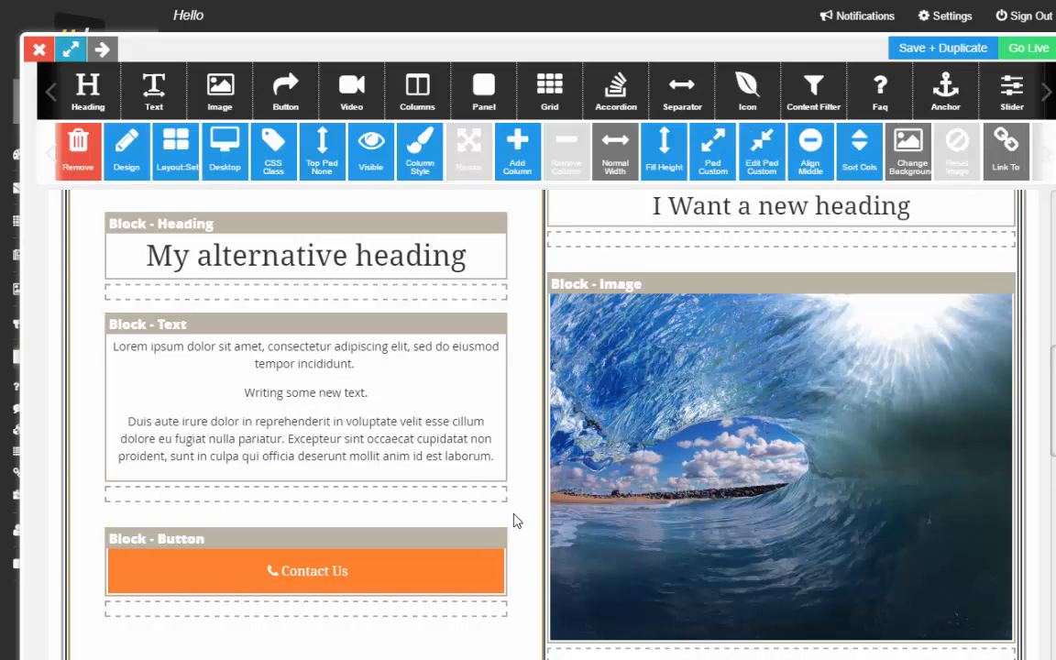
{"action": "left_click", "coordinate": [464, 537]}
{"action": "left_click", "coordinate": [519, 157]}
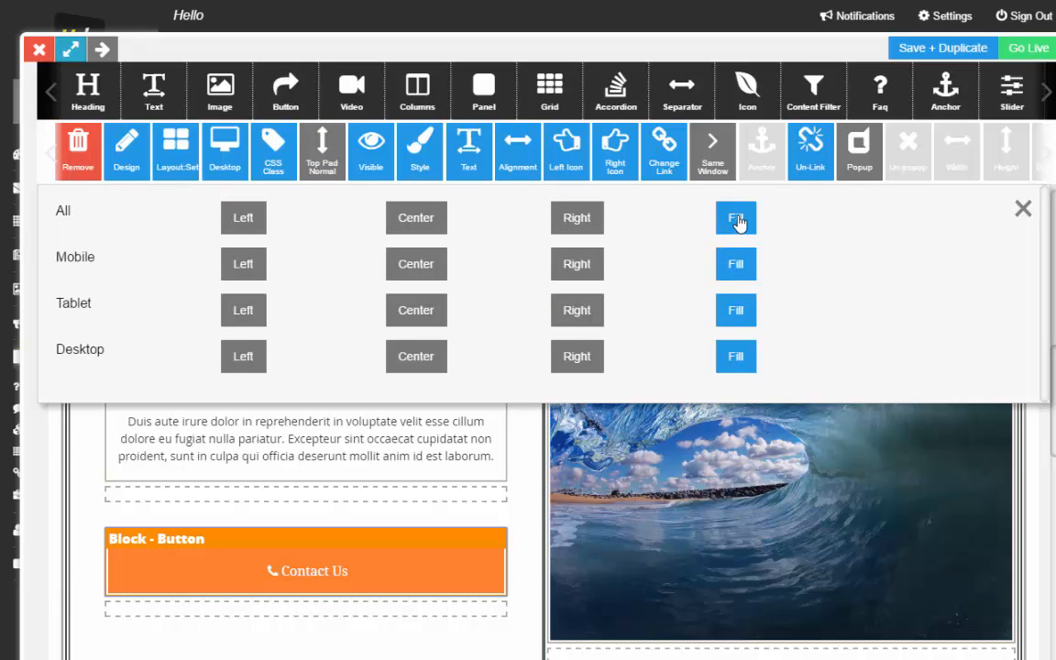
{"action": "left_click", "coordinate": [418, 220]}
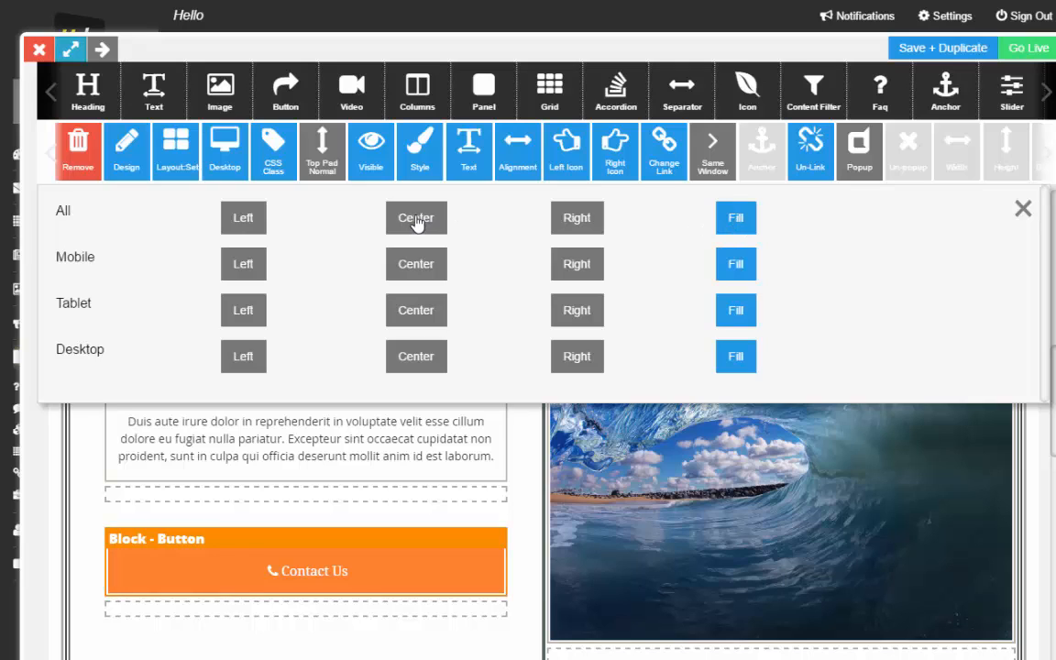
{"action": "left_click", "coordinate": [393, 516]}
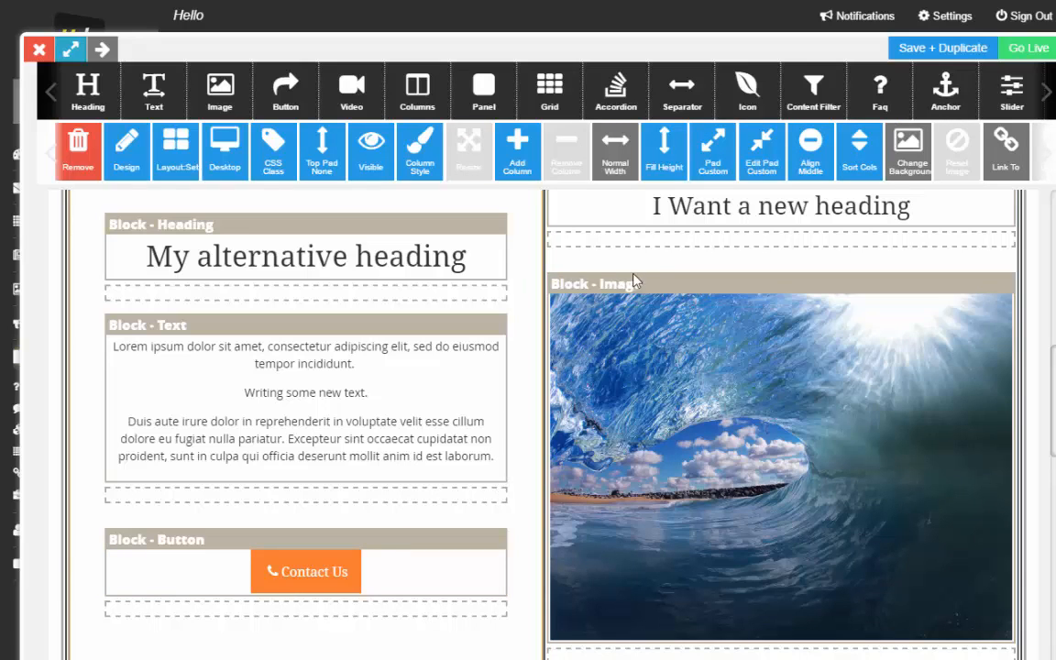
Step: Link the wave image block to the Contact page
{"action": "left_click", "coordinate": [660, 283]}
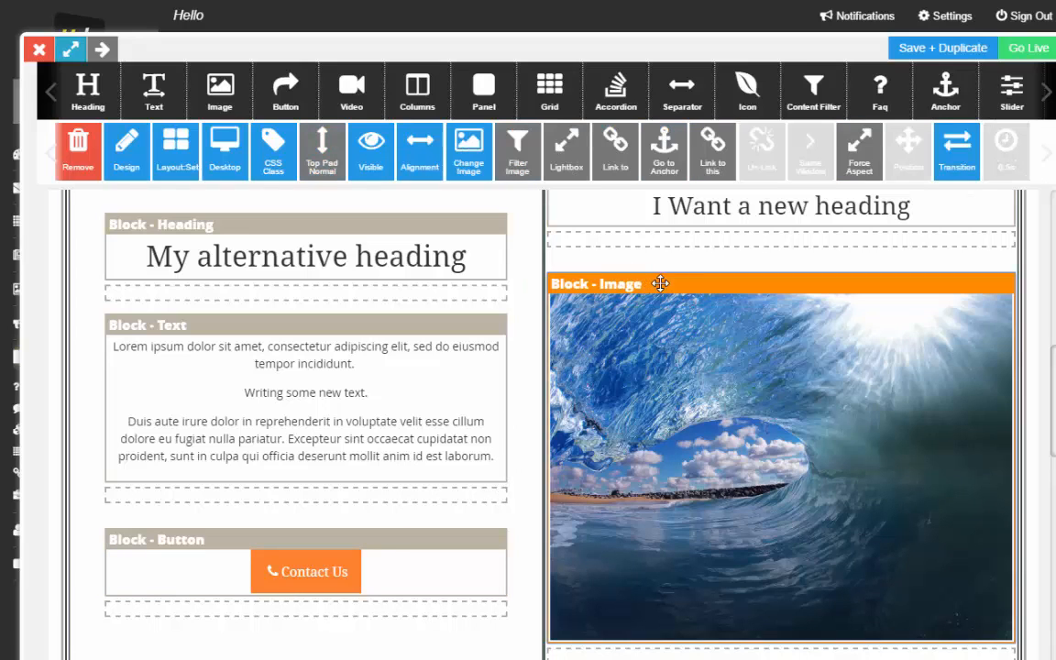
{"action": "left_click", "coordinate": [615, 149]}
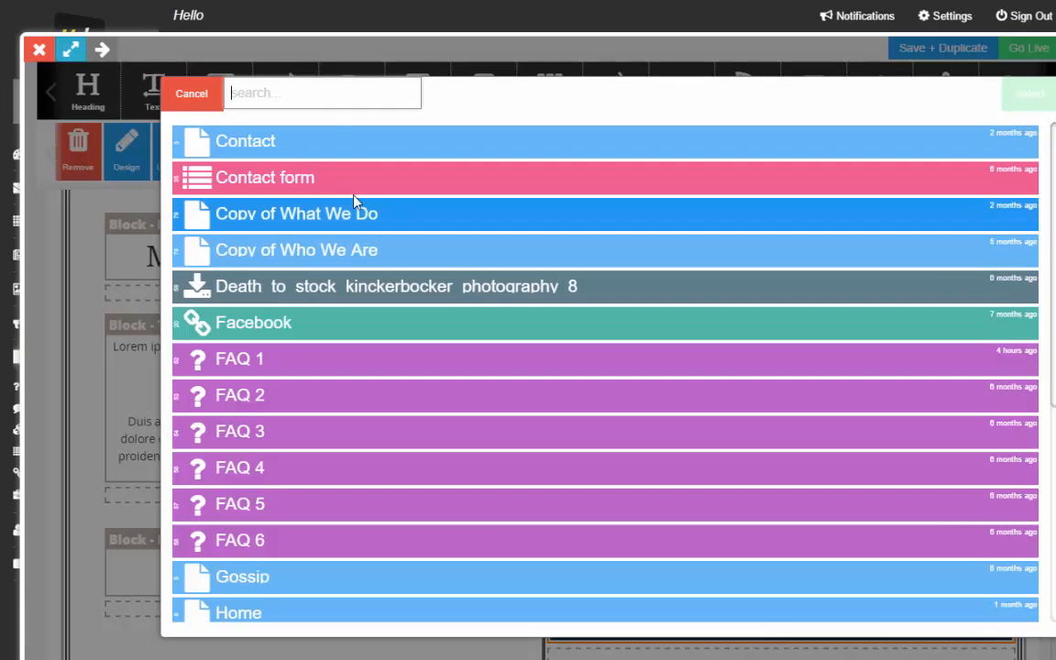
{"action": "left_click", "coordinate": [250, 143]}
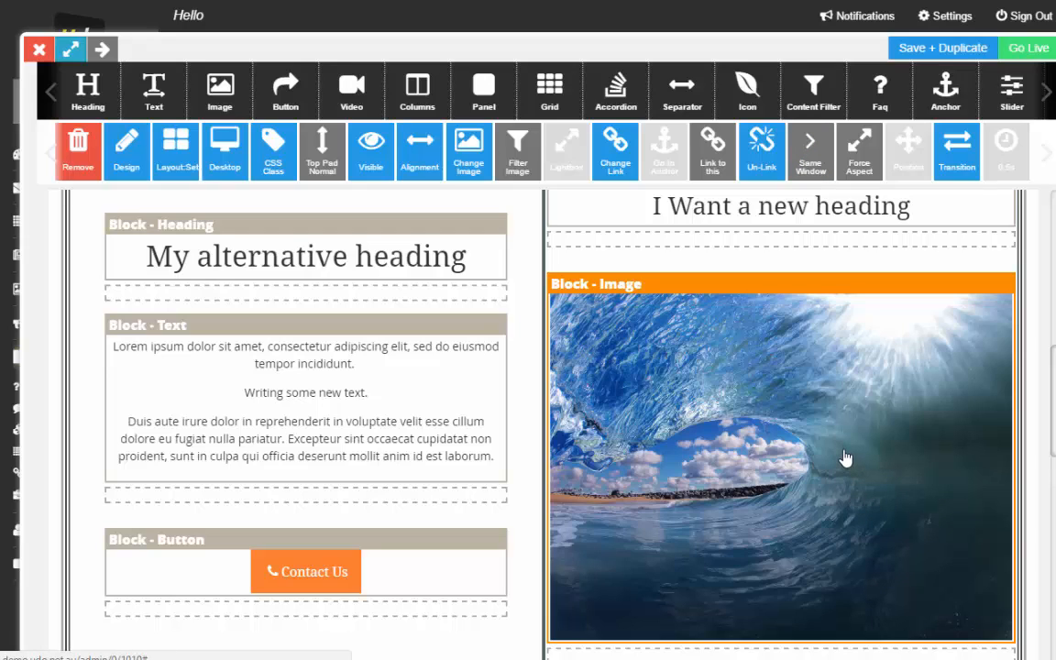
{"action": "scroll", "coordinate": [846, 457], "scroll_direction": "up", "scroll_amount": 1}
{"action": "scroll", "coordinate": [690, 406], "scroll_direction": "down", "scroll_amount": 1}
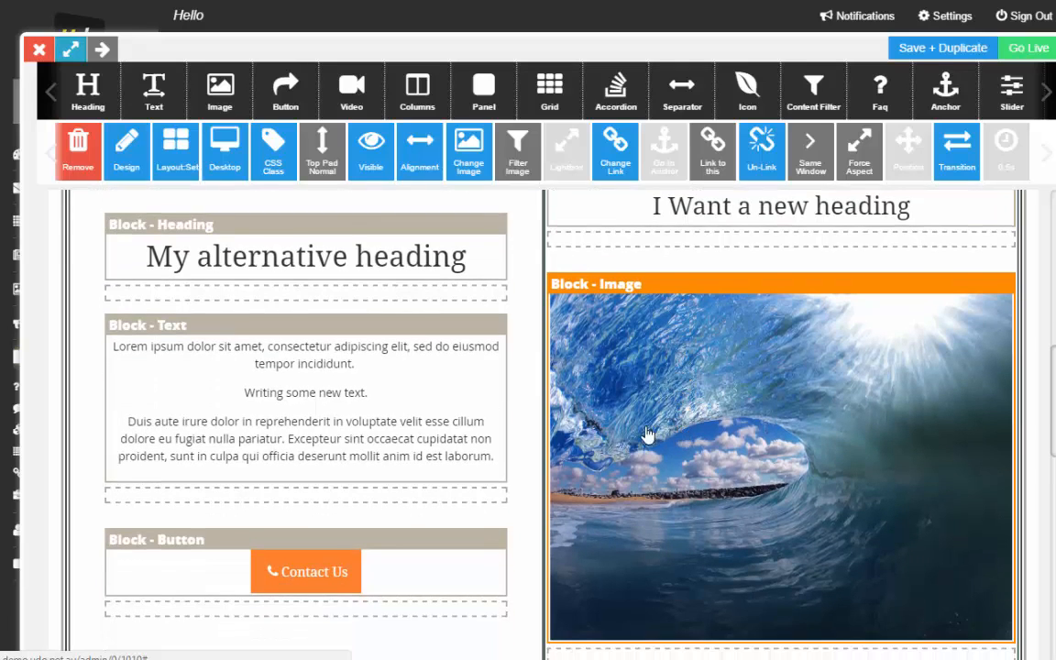